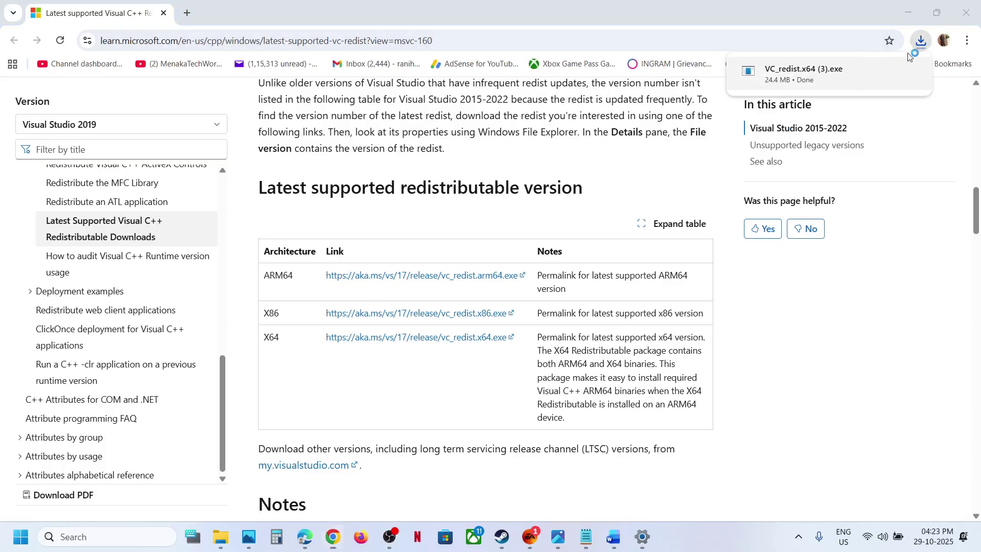
Step: Run the downloaded x86 Visual C++ 2015-2022 Redistributable installer and start its repair
left_click(921, 43)
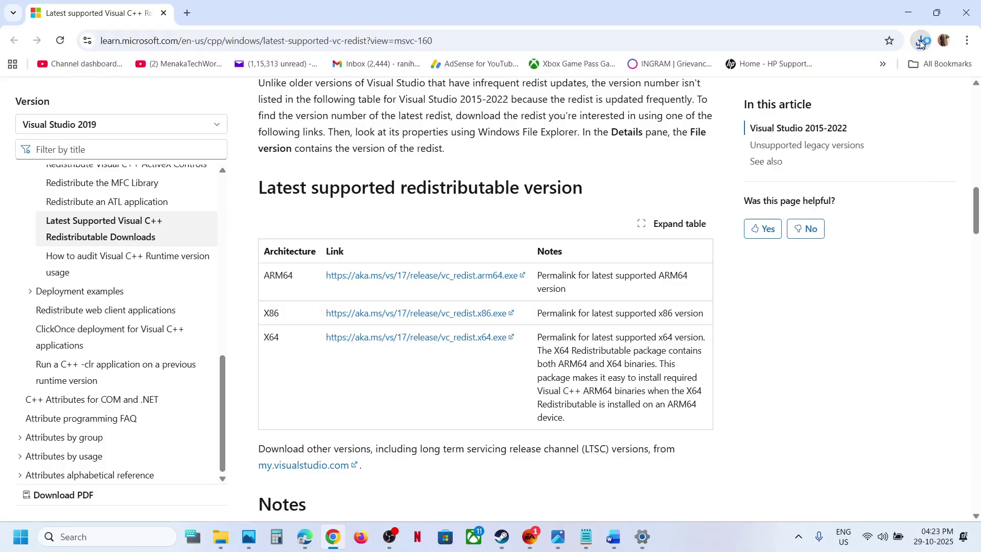
left_click(812, 136)
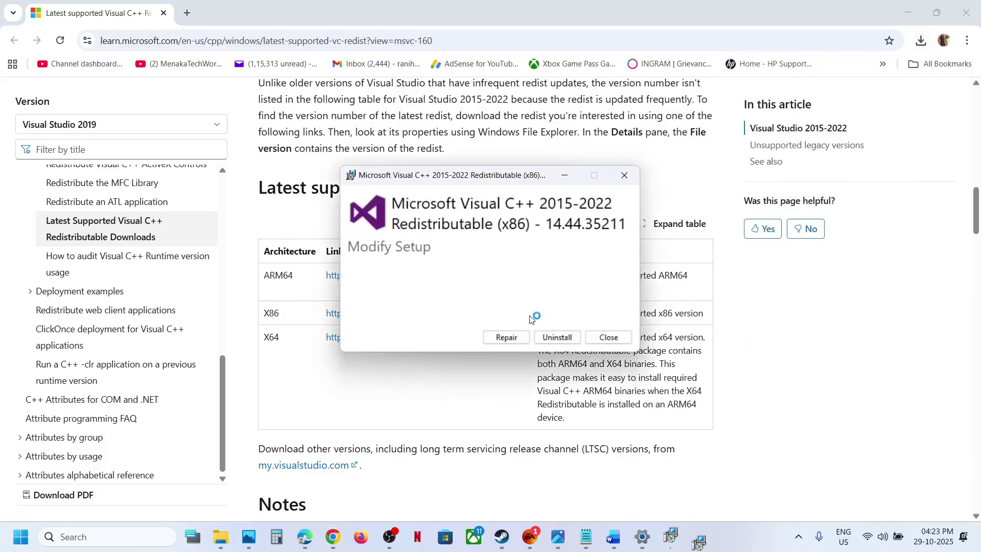
left_click(511, 335)
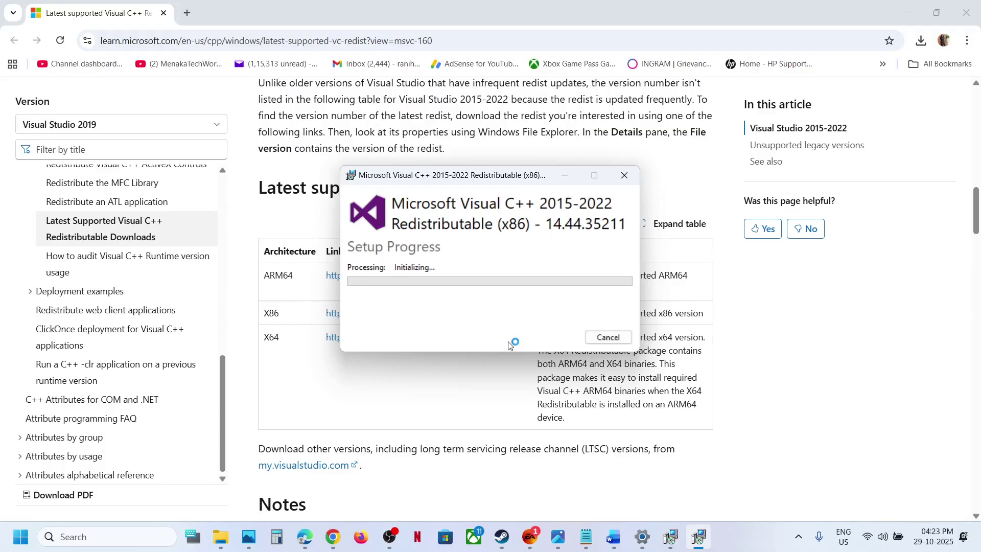
left_click(458, 362)
Step: Run the downloaded x64 Visual C++ 2015-2022 Redistributable installer and start its repair
left_click(921, 40)
left_click(817, 102)
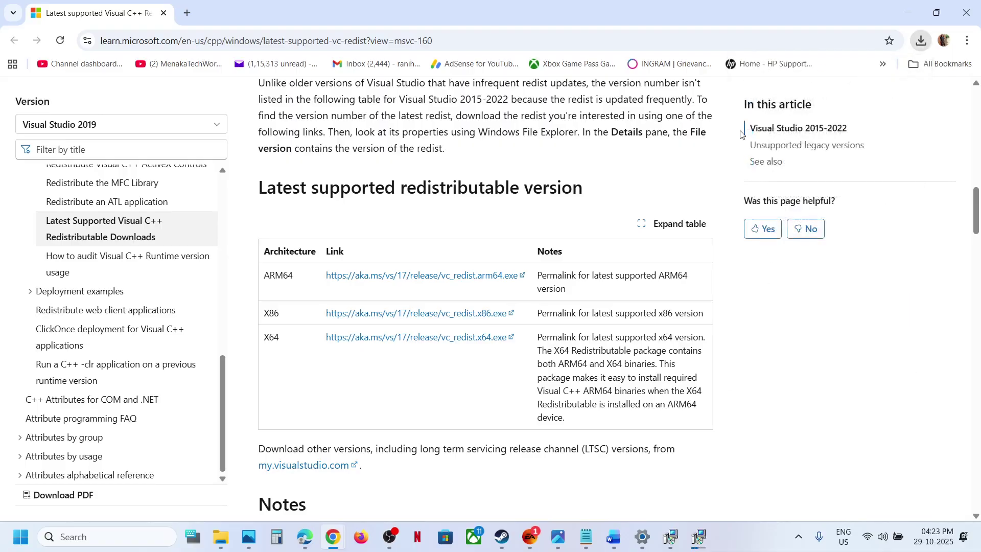
left_click(508, 337)
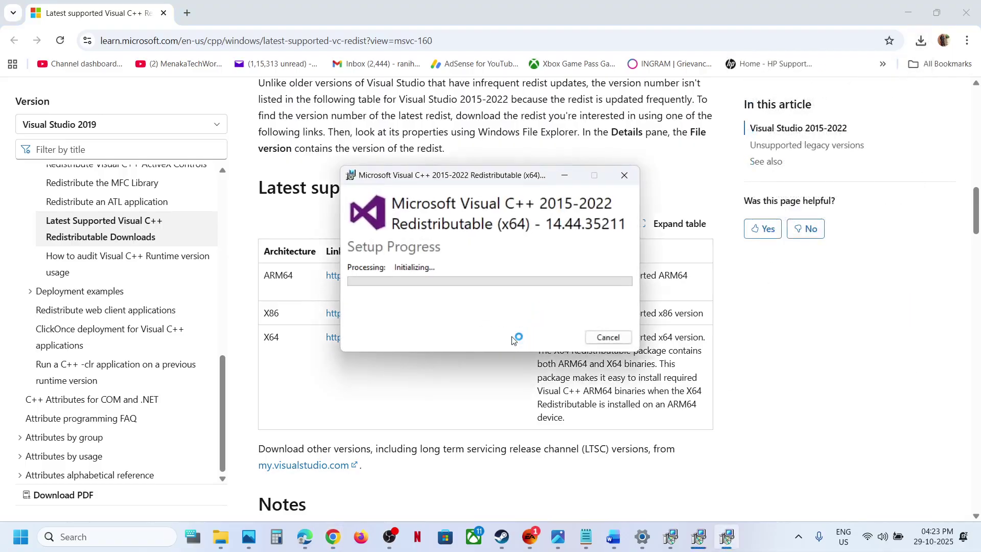
left_click(453, 364)
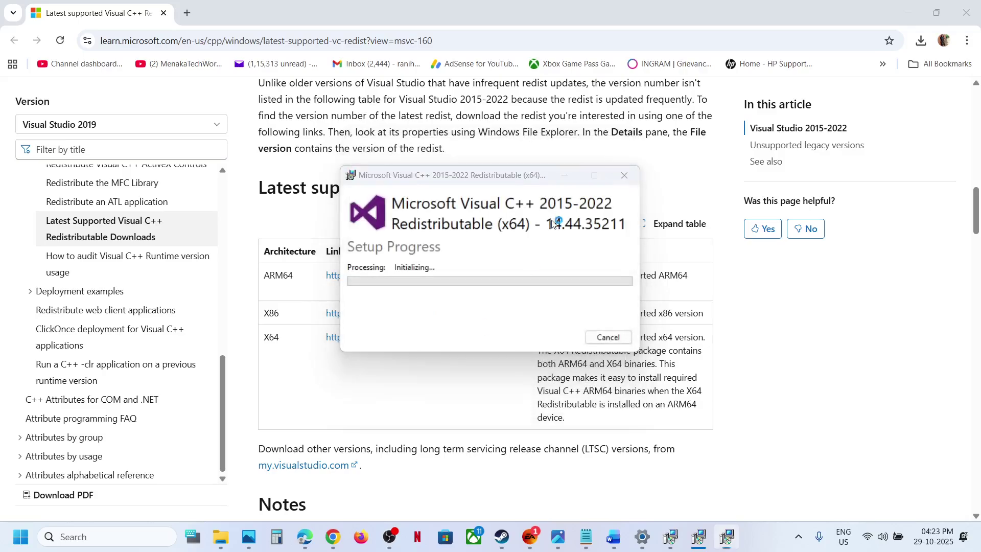
Step: Bring the x86 setup window forward, move it aside, and close both the x64 and x86 redistributable setup windows
left_click(696, 534)
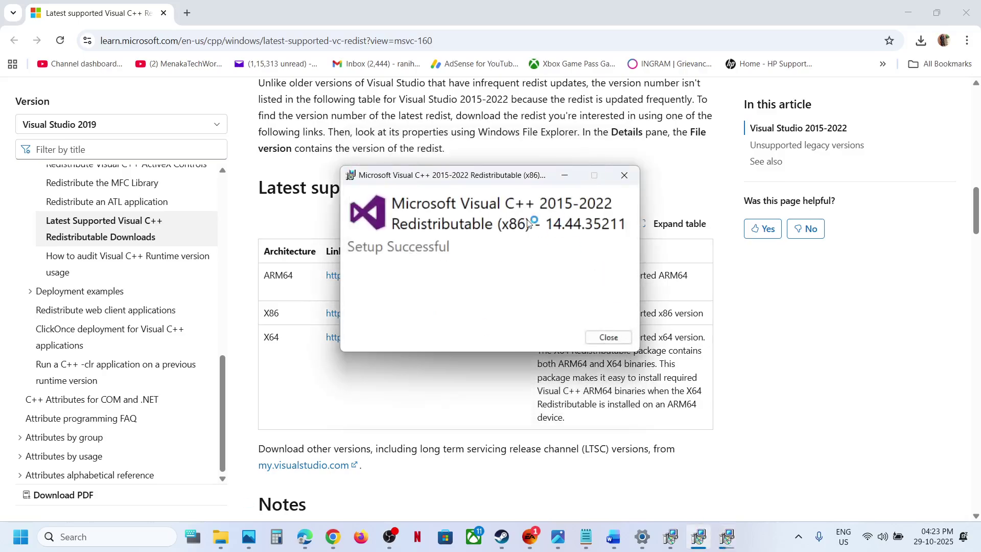
left_click_drag(509, 177, 295, 261)
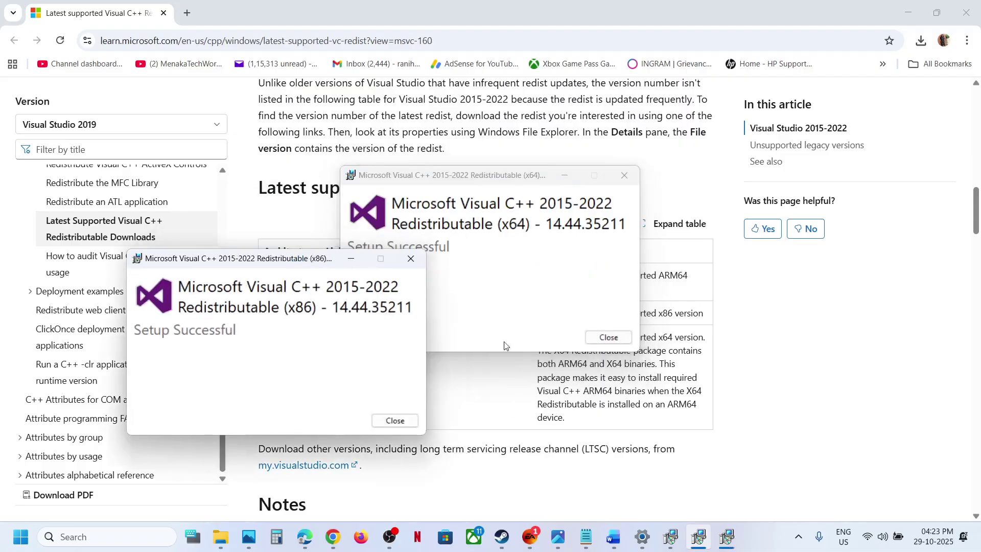
left_click(608, 339)
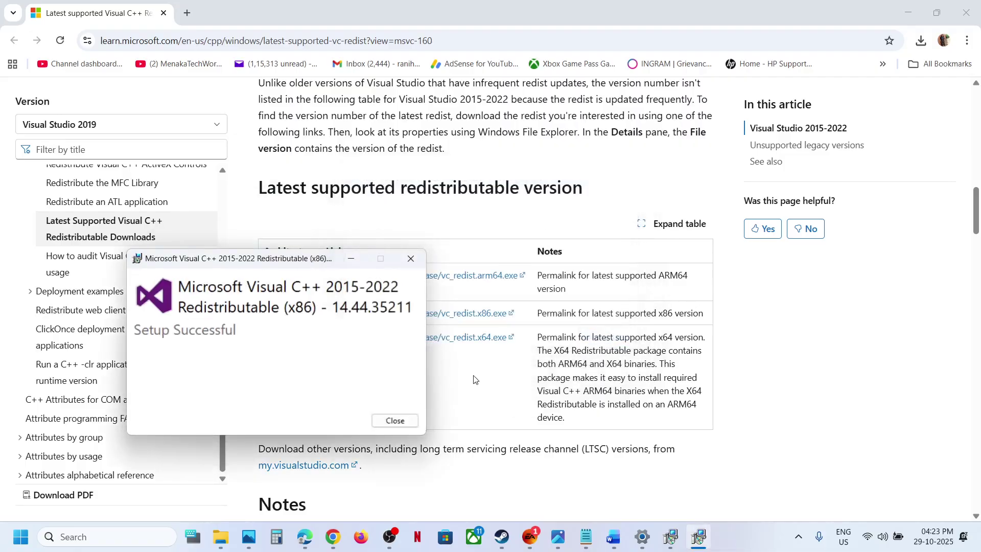
left_click(396, 427)
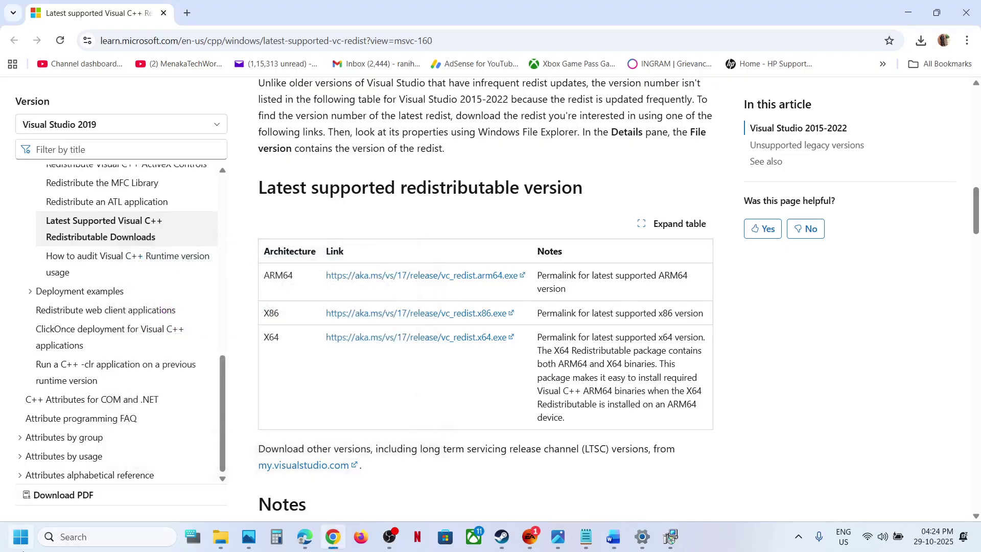
Step: Display the Windows power options that include Restart
left_click(22, 545)
left_click(372, 493)
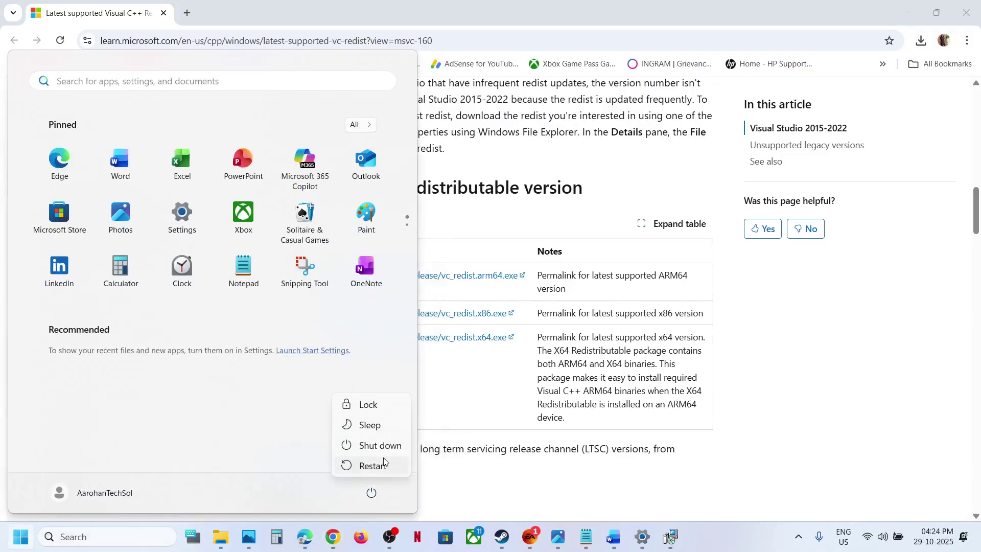
Step: Switch to the Word document and highlight the Step 2 instruction about running EAAntiCheat.GameServiceLauncher as an administrator
left_click(532, 537)
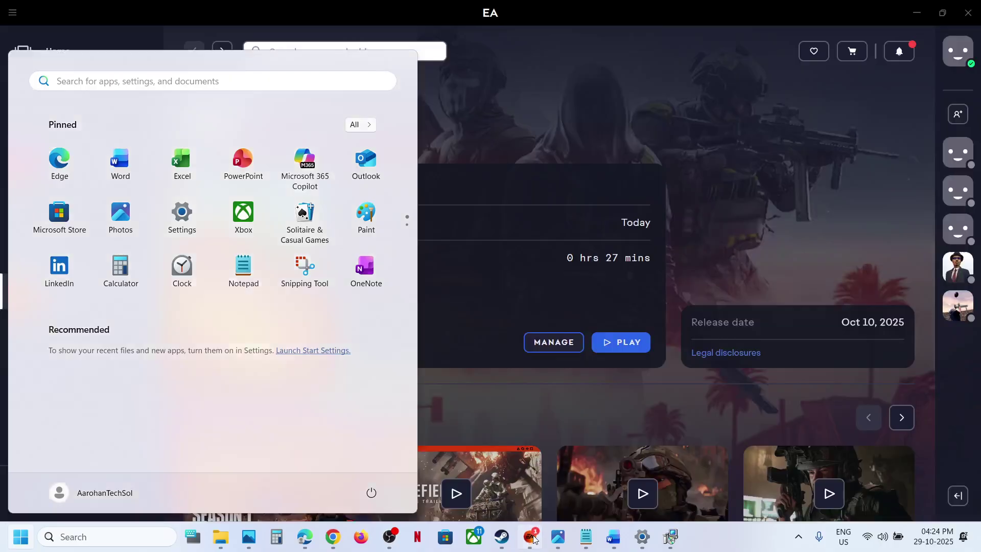
left_click(613, 536)
scroll(492, 324, "down", 3)
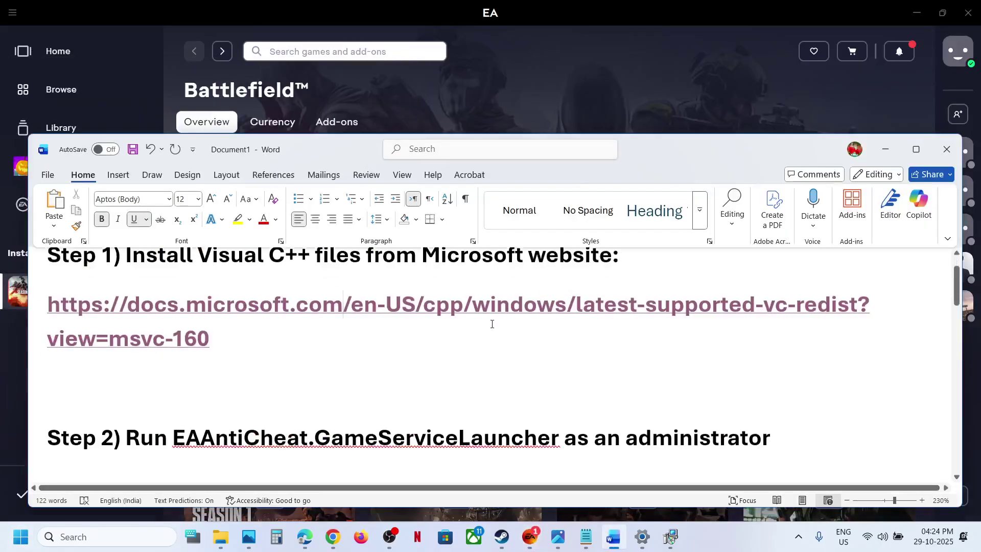
scroll(384, 413, "up", 2)
left_click_drag(362, 421, 624, 422)
Step: Switch to the EA app and open the Battlefield 6 install folder from the game's properties
left_click(600, 35)
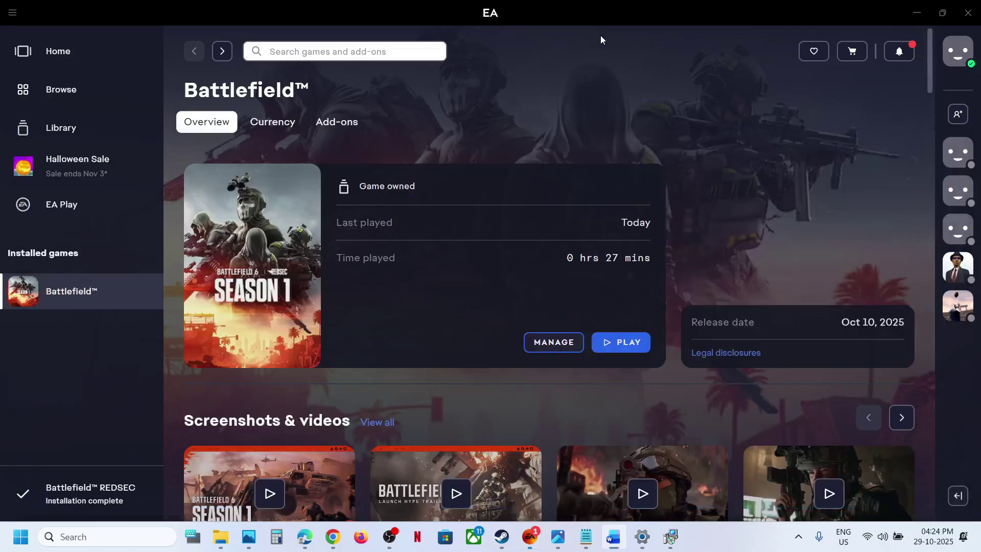
left_click(549, 342)
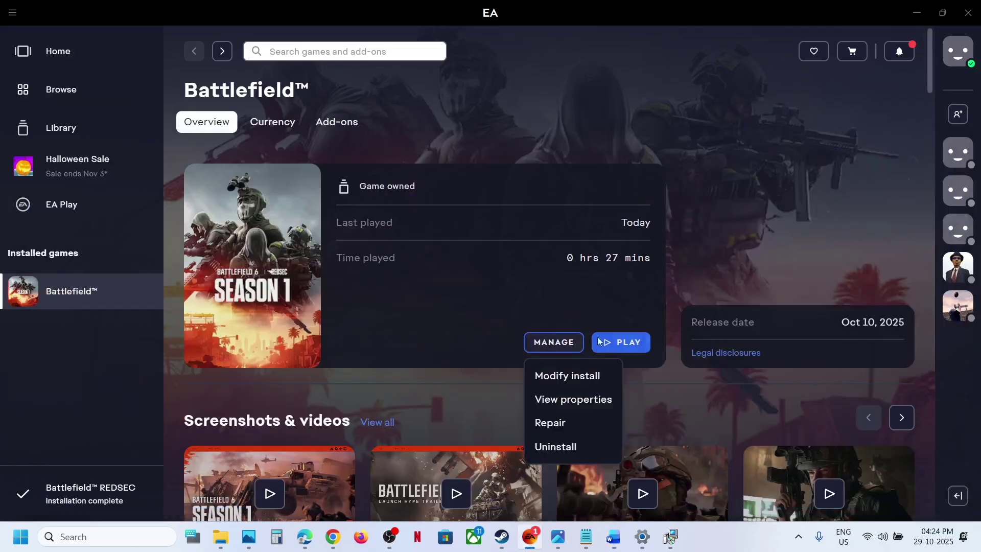
left_click(576, 404)
left_click(630, 177)
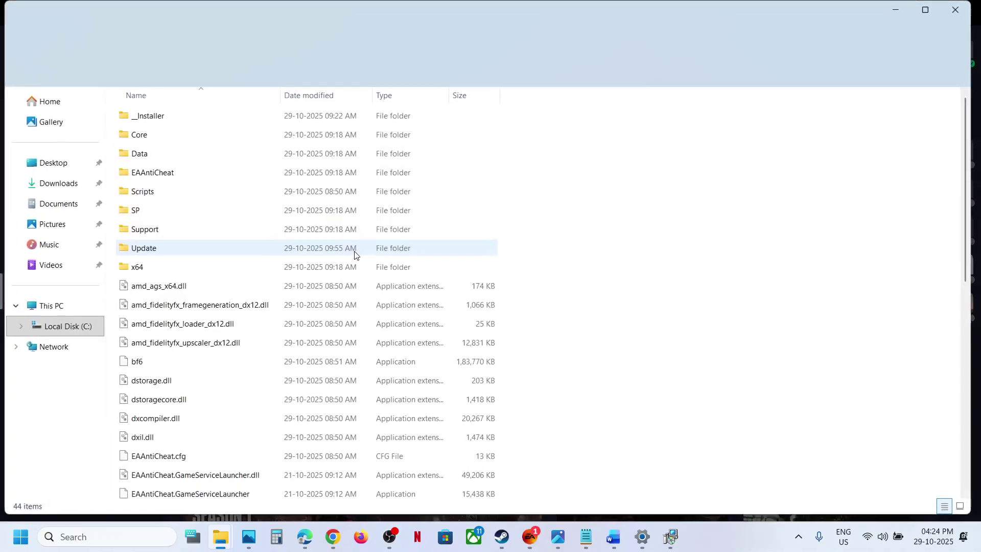
Step: Locate EAAntiCheat.GameServiceLauncher in the game folder, view its Run as administrator option, and dismiss the folder and game properties
scroll(160, 400, "down", 5)
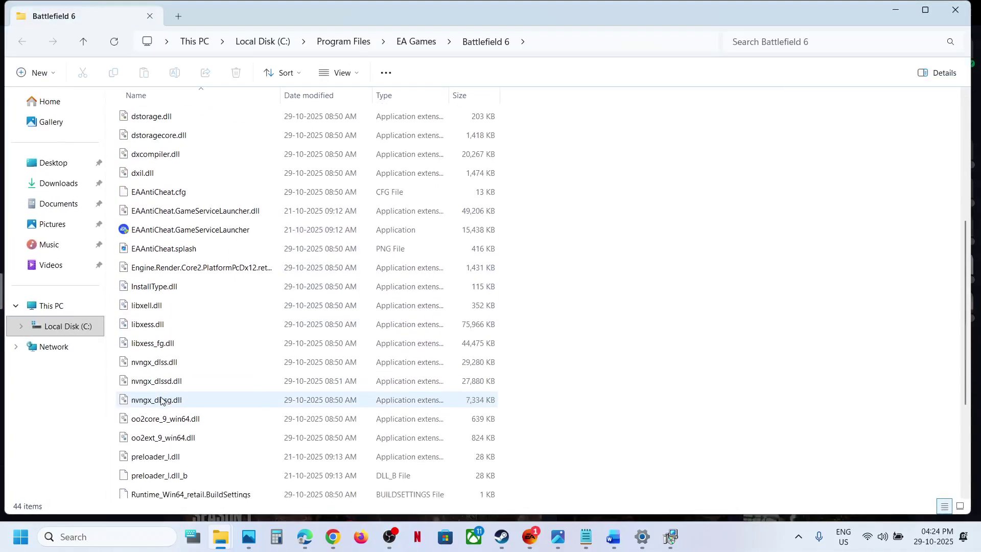
left_click(156, 234)
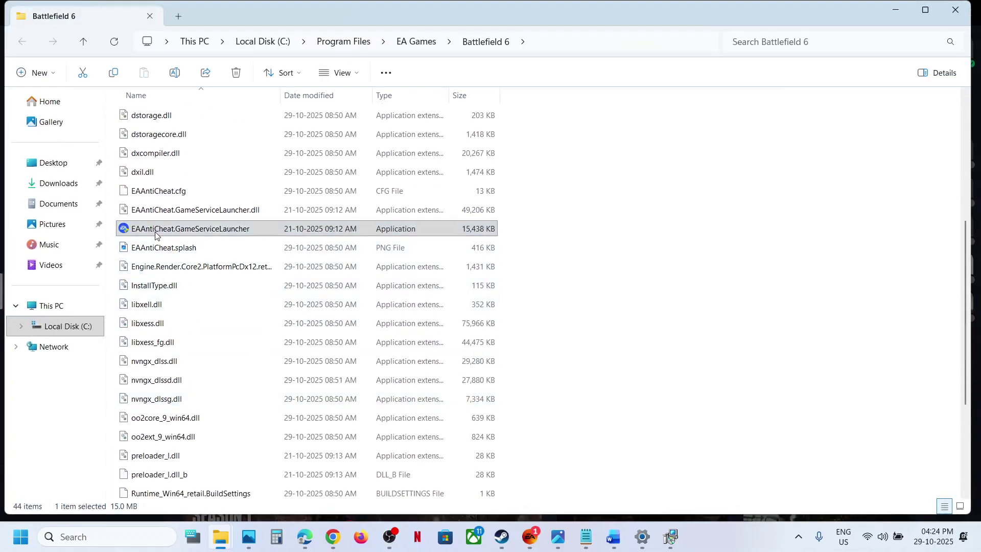
right_click(156, 234)
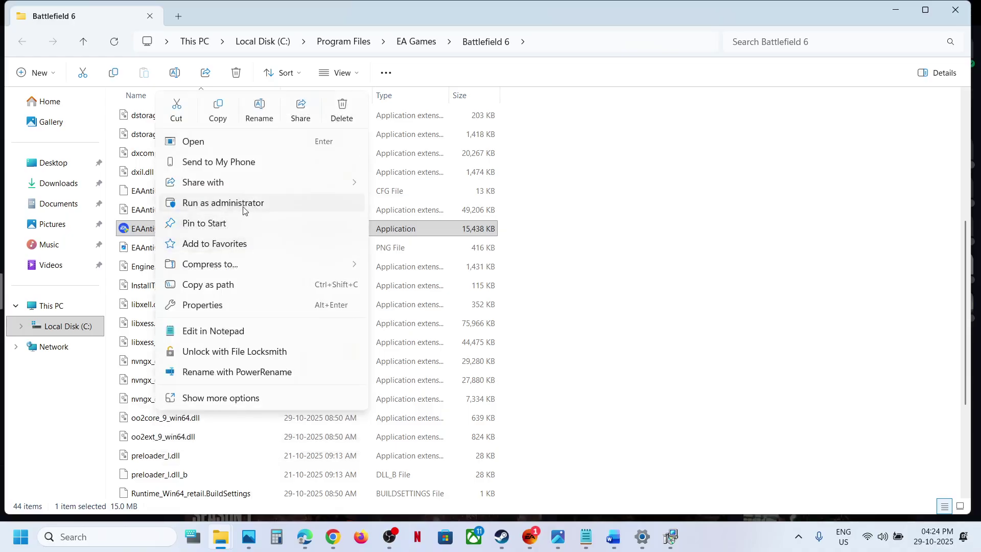
left_click(423, 135)
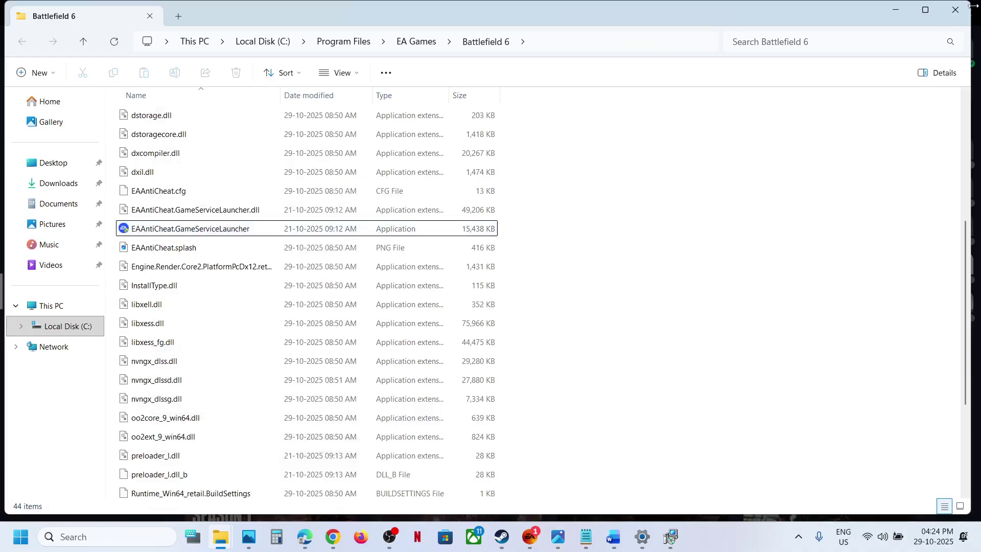
left_click(894, 9)
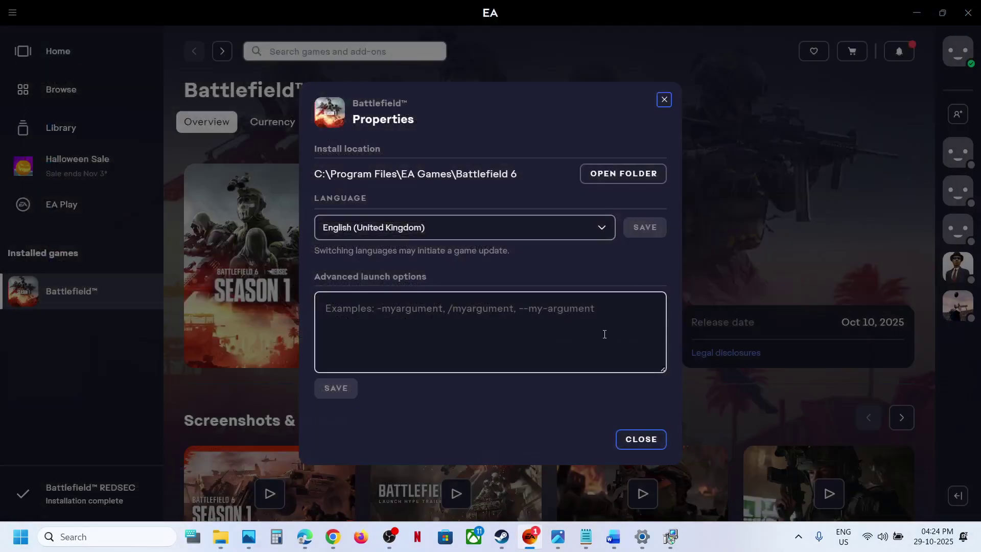
left_click(636, 437)
Step: Switch to the Word document and highlight the Step 3 instruction about switching to a different language and reverting
left_click(613, 537)
scroll(401, 390, "down", 3)
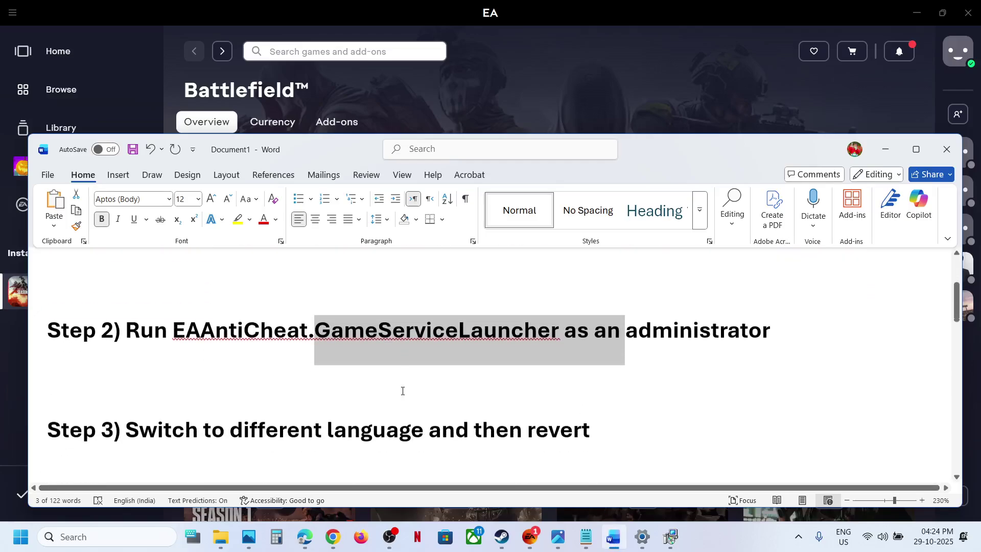
left_click_drag(295, 390, 511, 387)
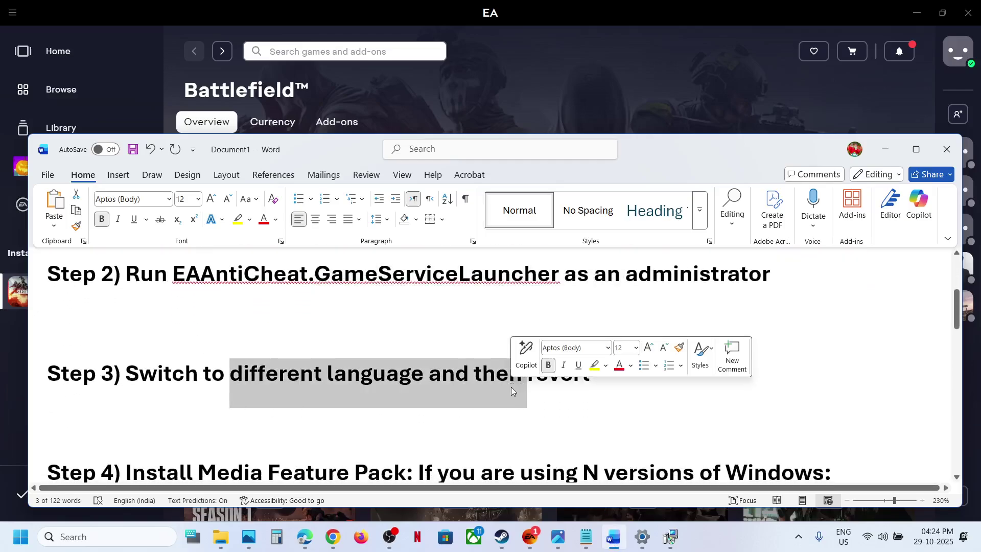
Step: In the EA app, set Battlefield's language to Korean in its properties and save the change
left_click(569, 99)
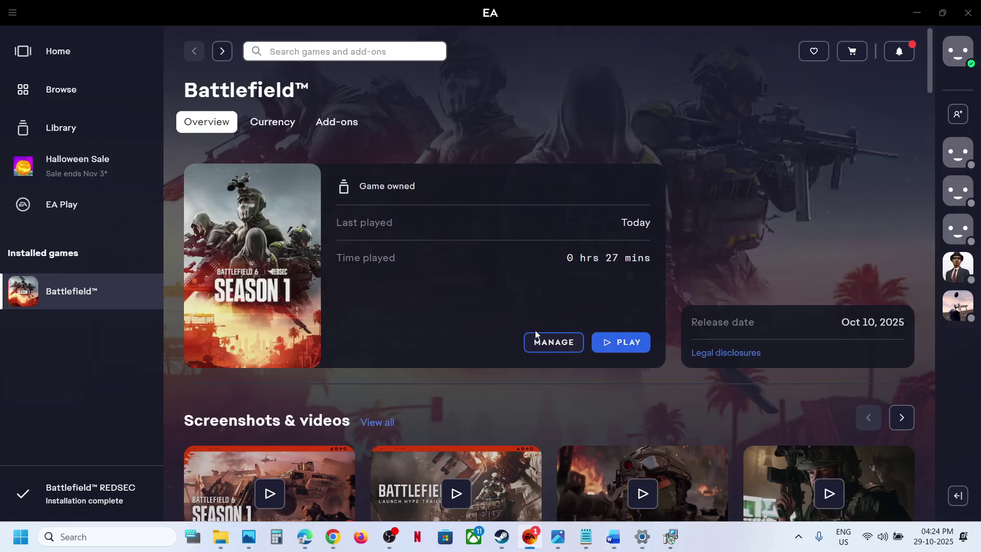
left_click(541, 352)
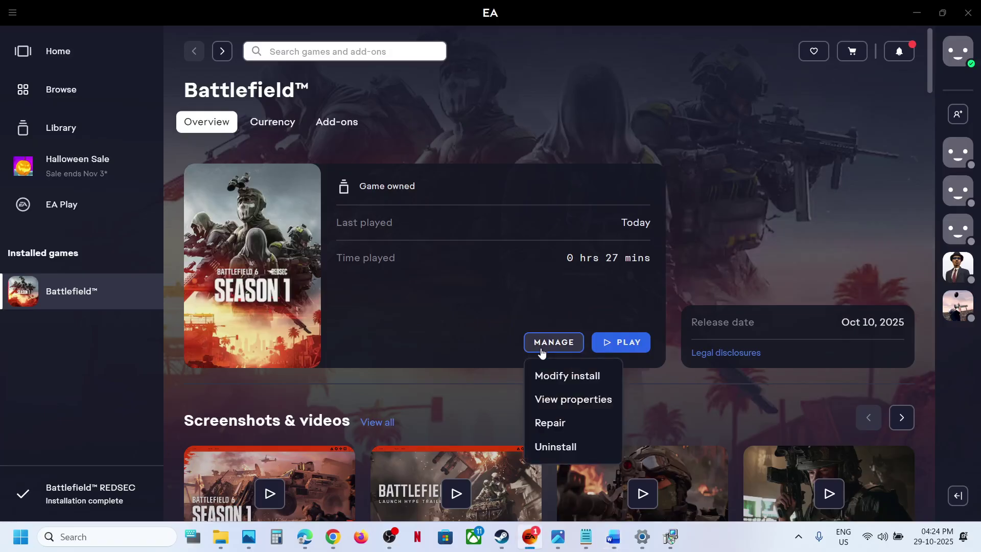
left_click(577, 403)
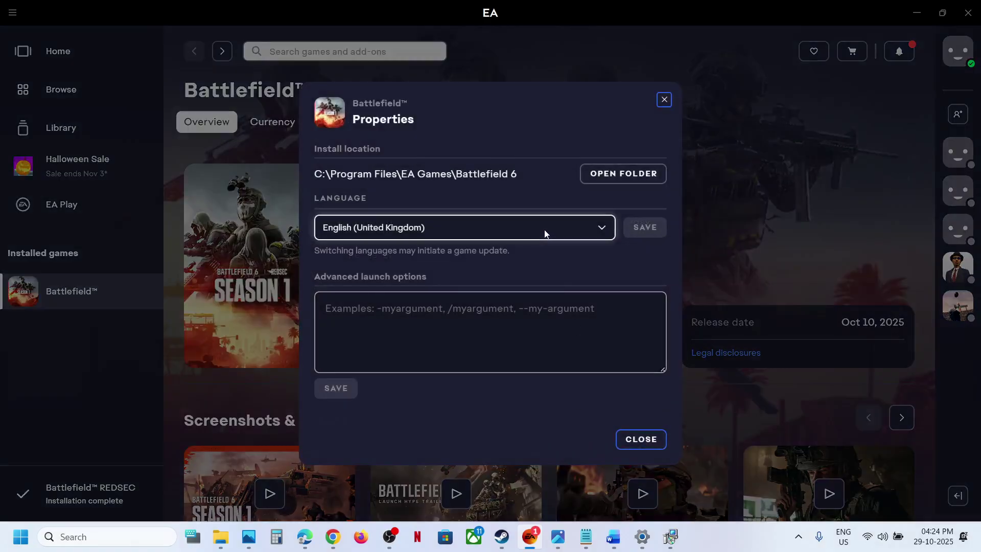
left_click(560, 234)
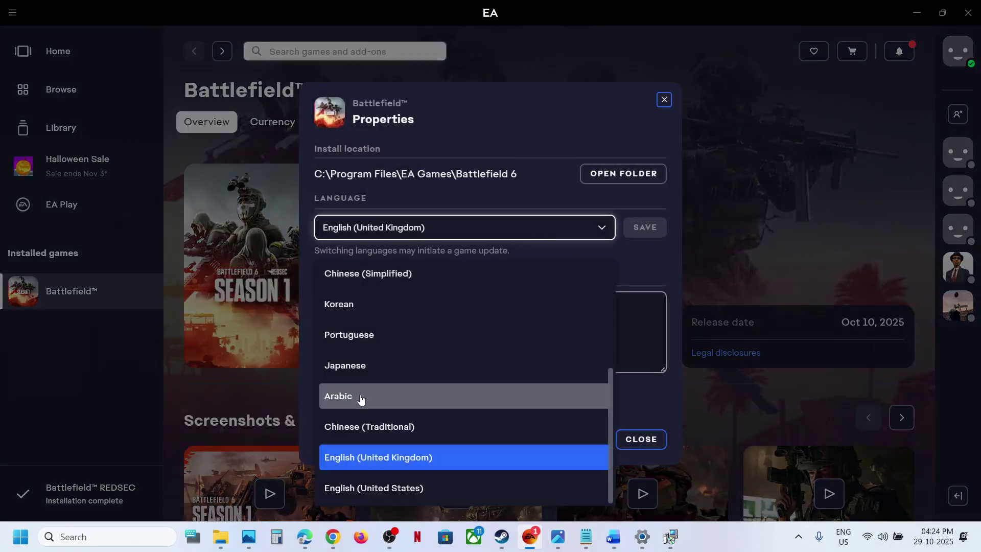
left_click(350, 310)
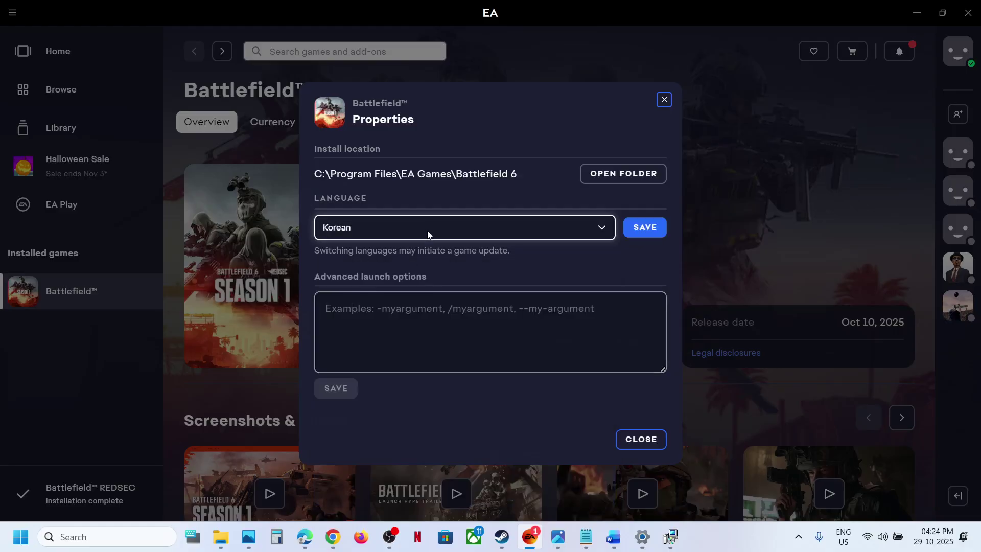
left_click(637, 226)
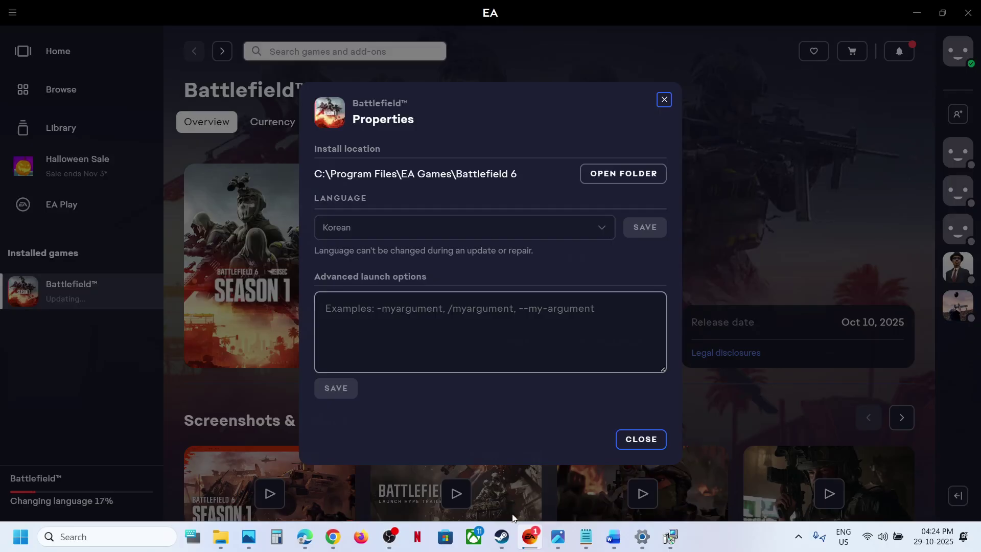
Step: Switch to Steam and set the language to Deutsch (German) in the Battlefield 6 properties
left_click(501, 536)
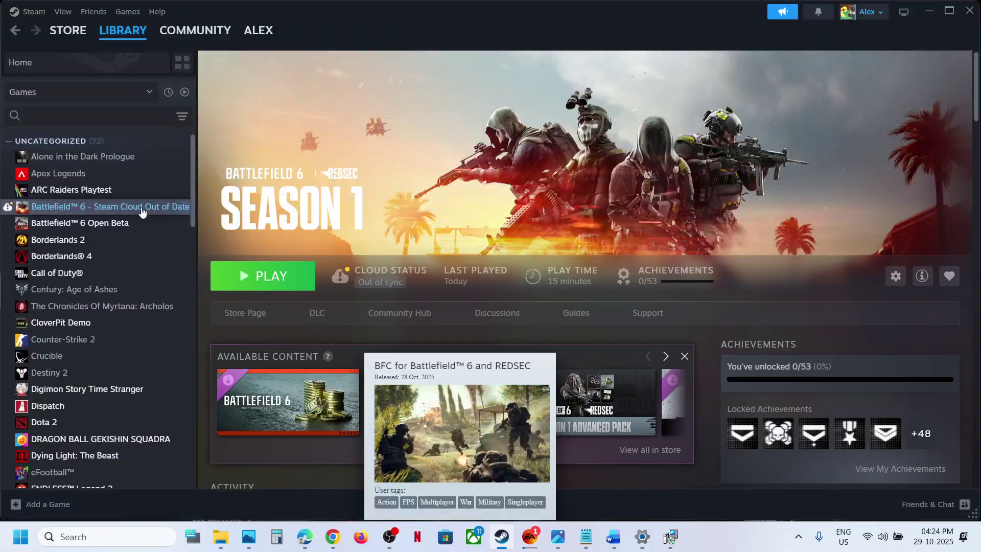
right_click(142, 212)
mouse_move(178, 286)
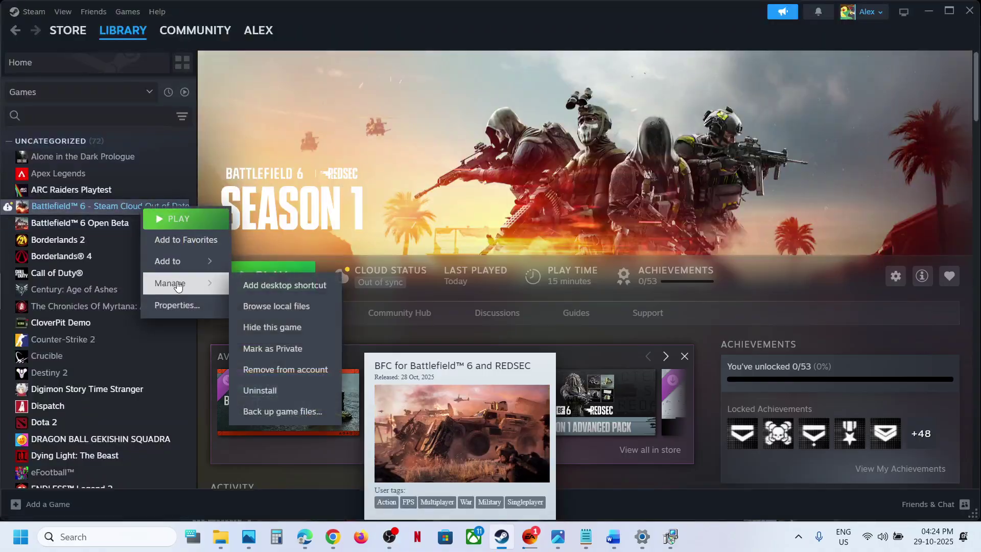
left_click(192, 305)
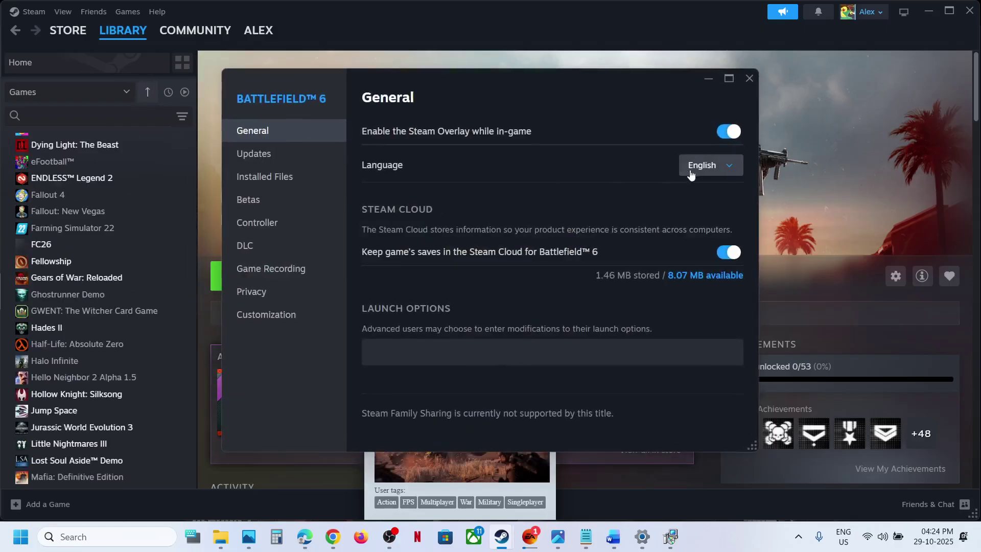
left_click(692, 167)
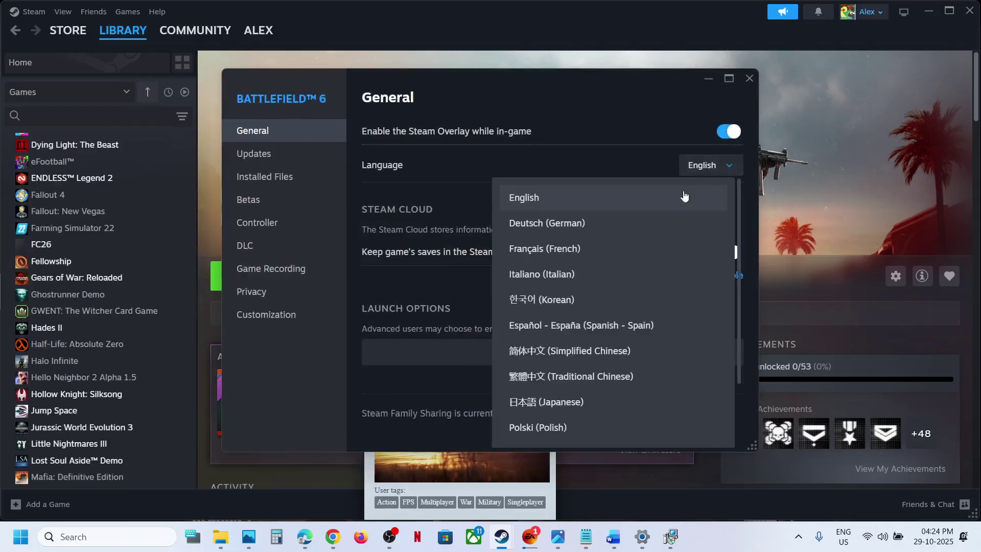
left_click(582, 235)
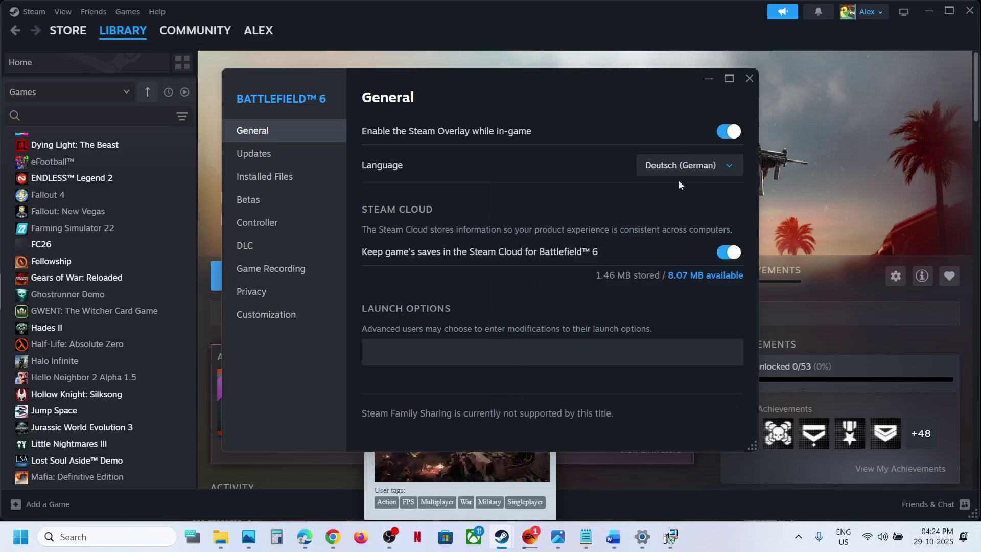
Step: Set Battlefield 6's language to English in Steam, and close its properties in both Steam and the EA app
left_click(706, 166)
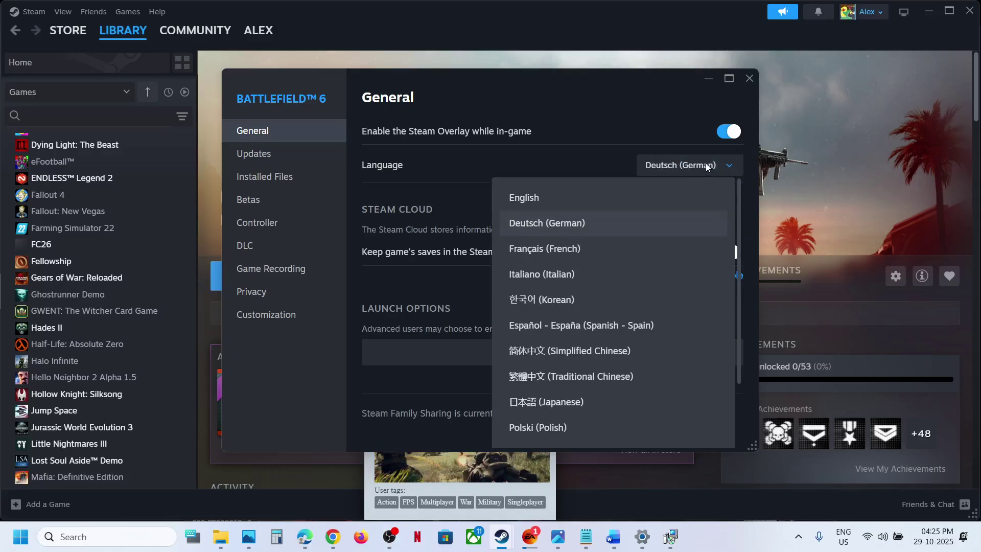
left_click(563, 198)
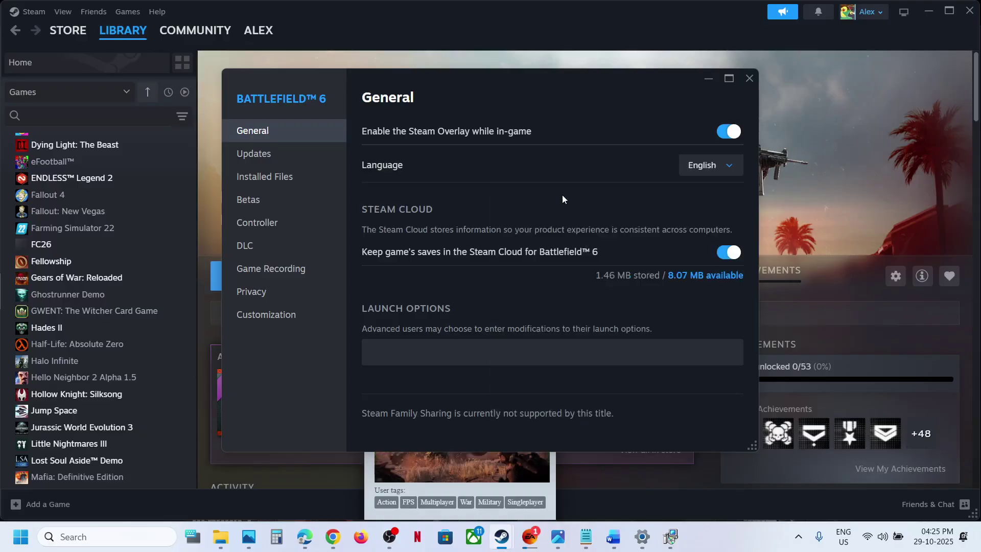
left_click(752, 83)
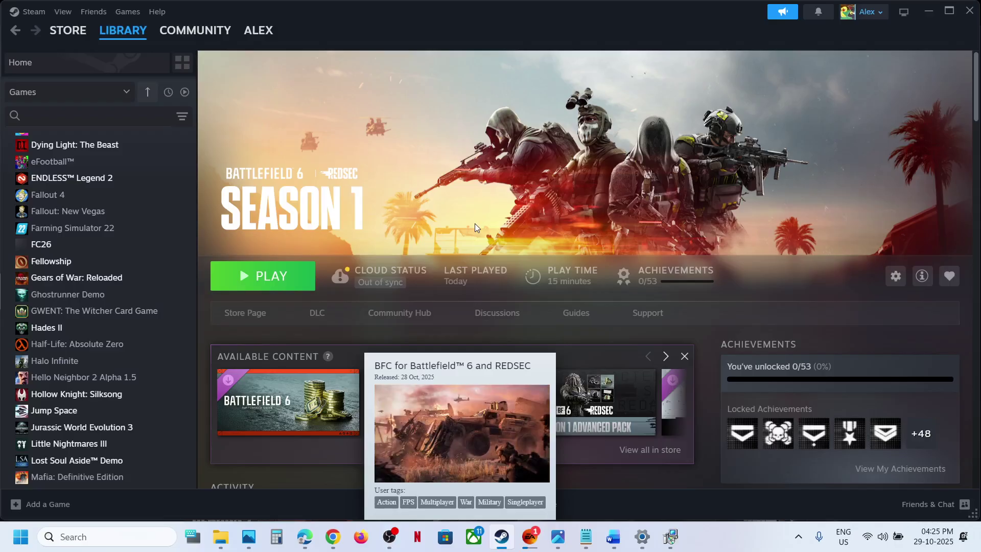
left_click(530, 537)
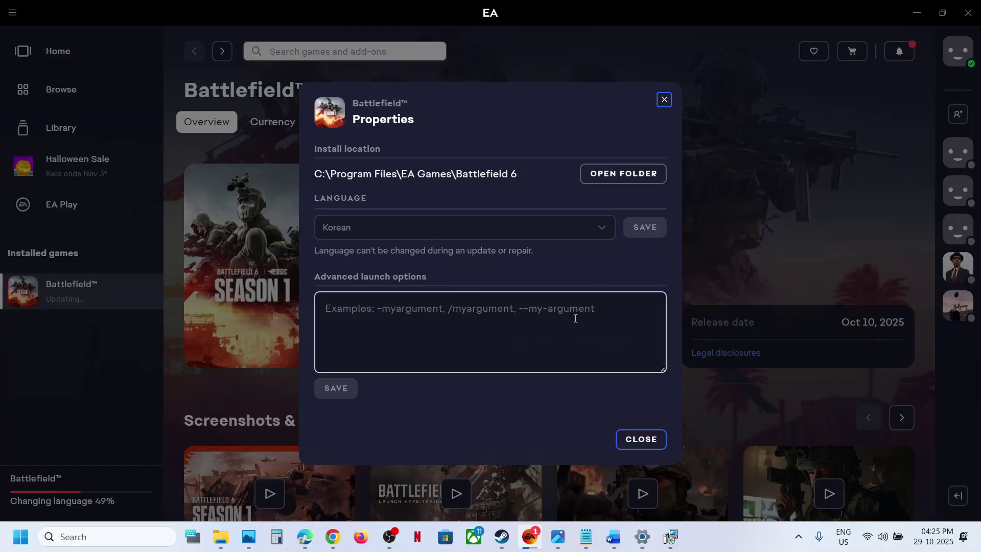
left_click(629, 439)
Step: Open the Step 4 Media Feature Pack support link from the Word document and review the installation notes for Windows N editions
left_click(613, 536)
scroll(433, 360, "down", 2)
scroll(433, 361, "down", 2)
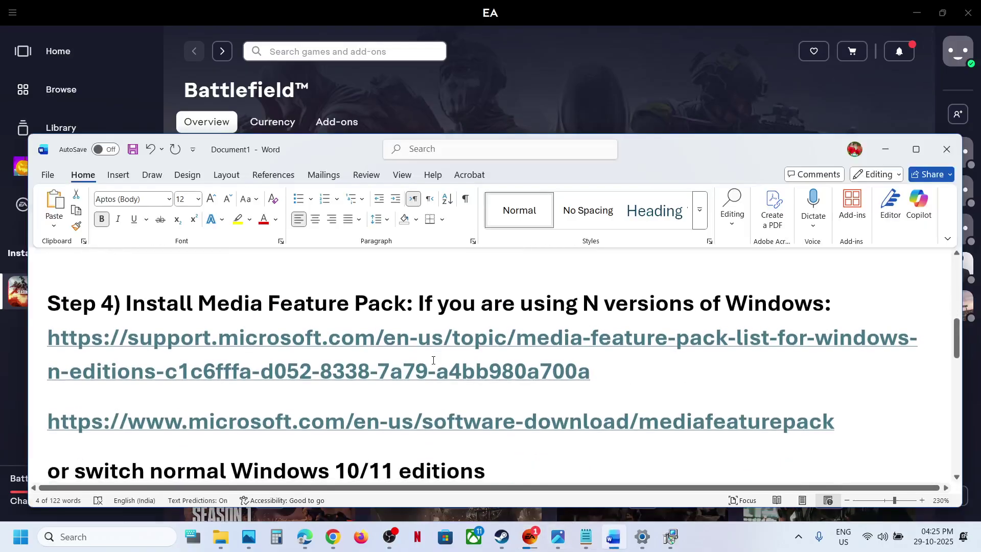
left_click(404, 343, "ctrl")
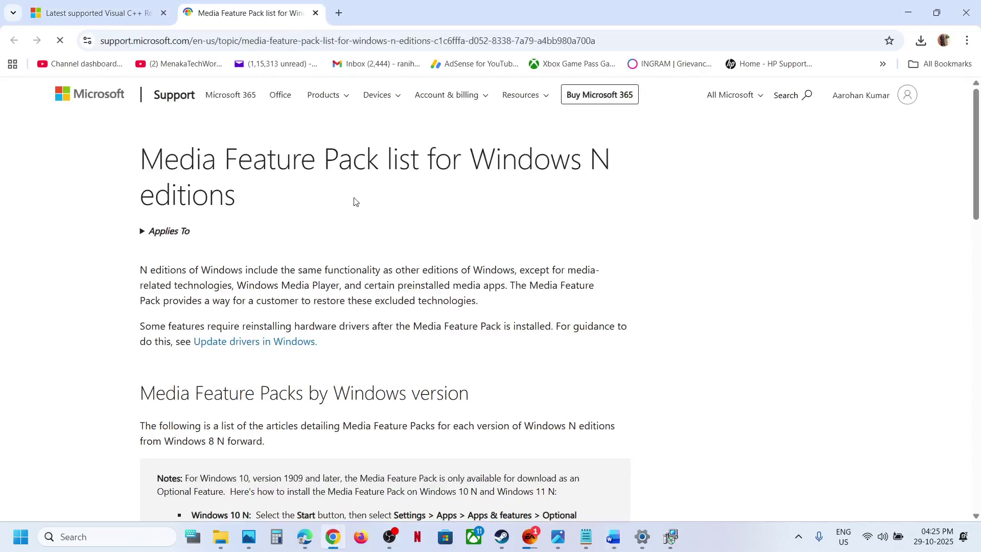
left_click_drag(474, 155, 311, 190)
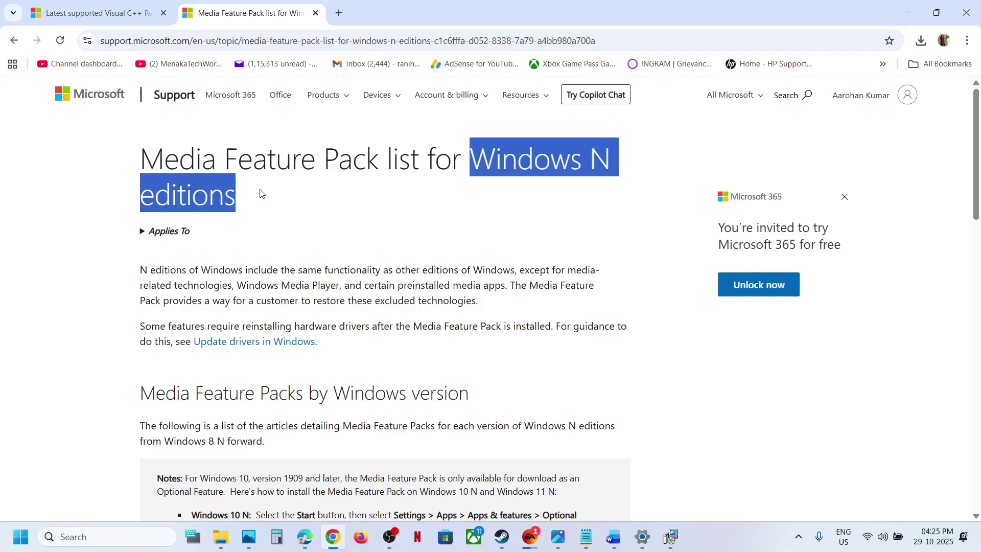
scroll(260, 193, "down", 8)
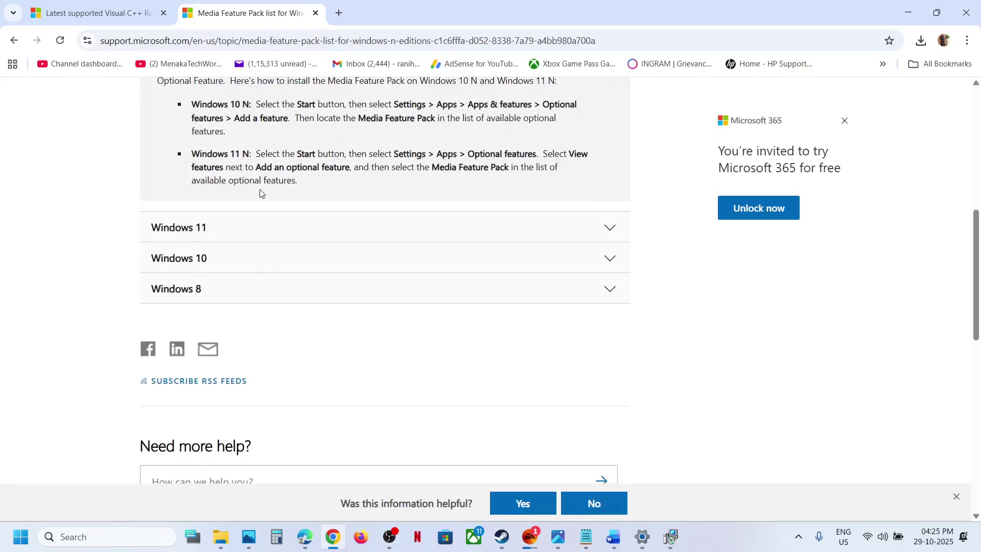
scroll(261, 189, "up", 4)
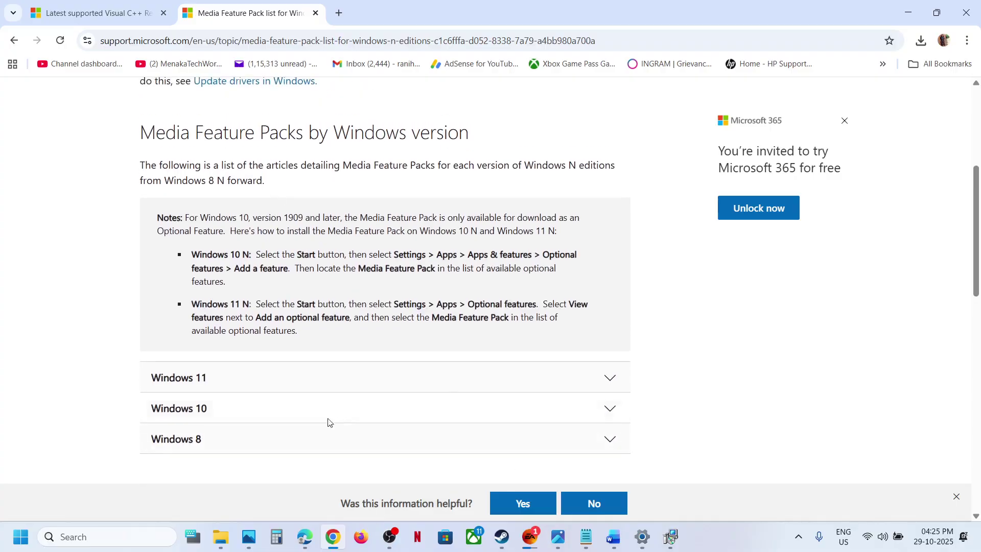
Step: Switch to Windows Settings and open the list of optional features under System, granting the administrator permission
key("alt+Tab")
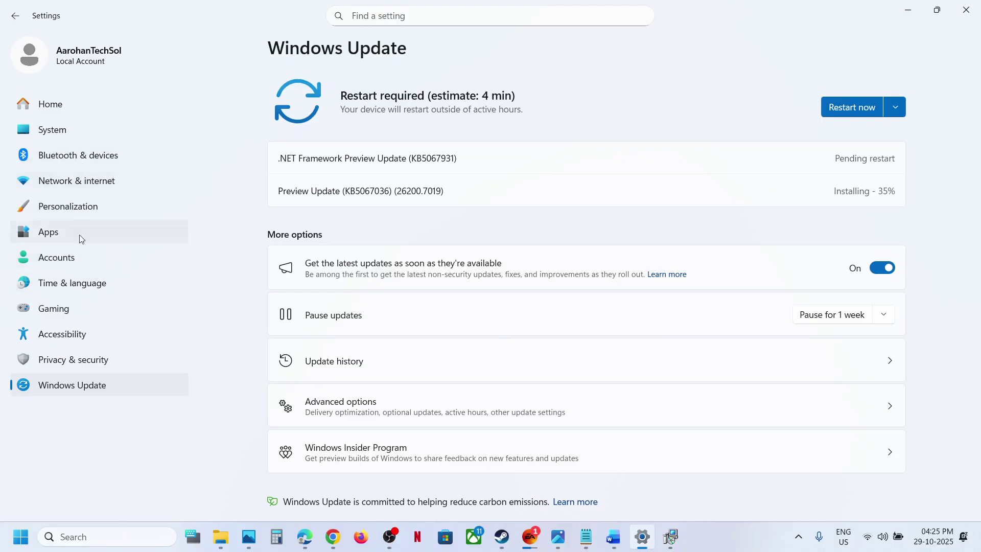
left_click(65, 138)
scroll(438, 328, "down", 8)
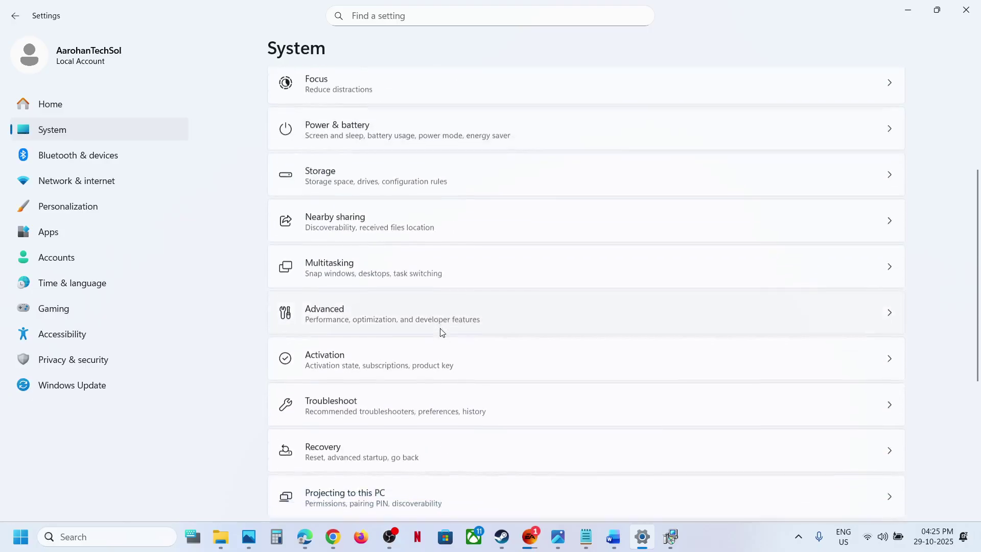
scroll(441, 329, "down", 2)
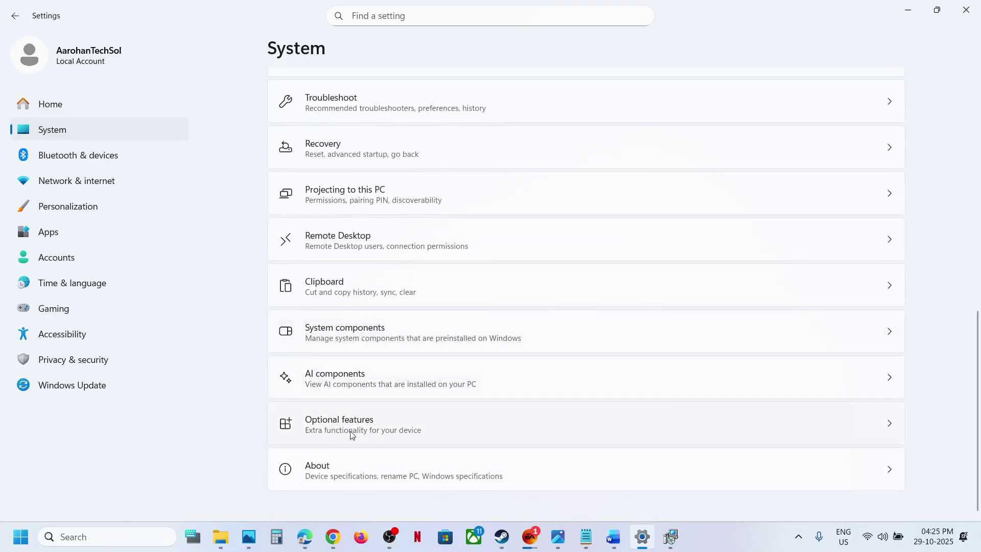
left_click(351, 435)
left_click(851, 94)
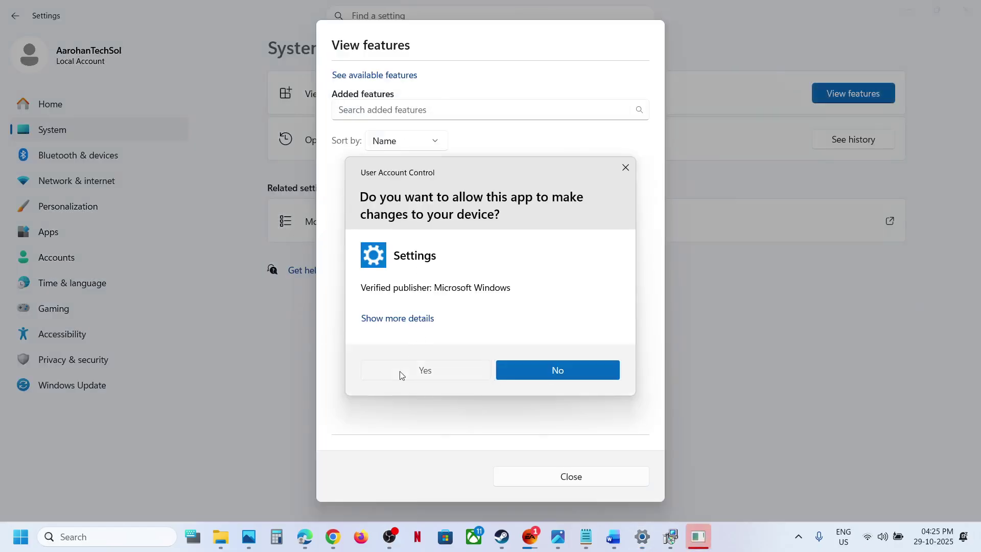
left_click(401, 372)
Step: Search the added features for "media feature" and close the features list
type("med")
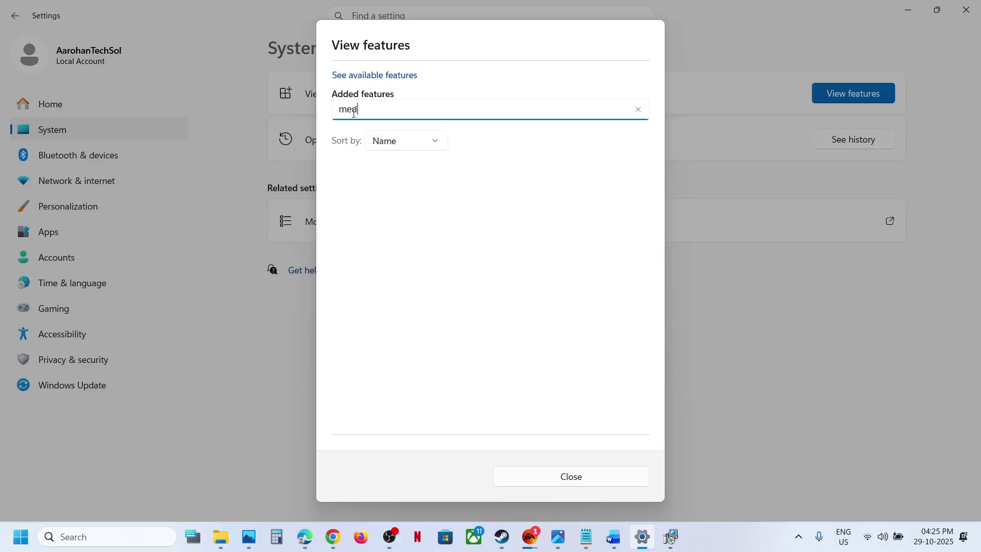
type("ia feature")
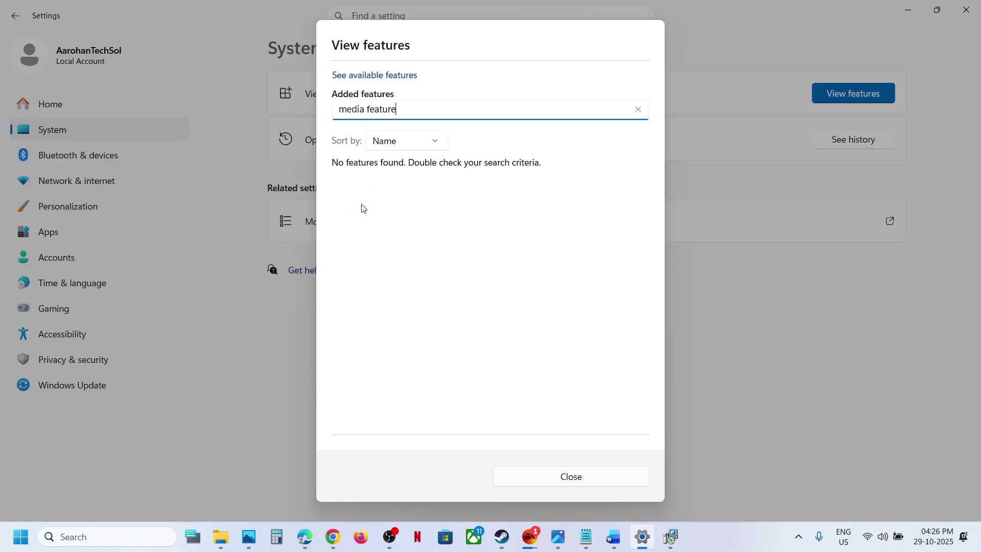
left_click(559, 483)
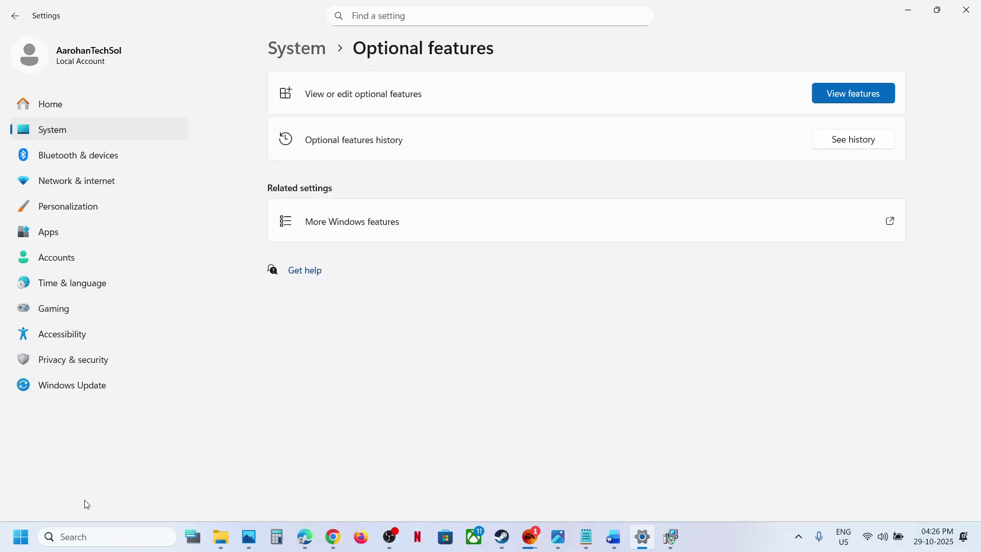
Step: Check the Media Features entry in Turn Windows features on or off, accept the dialog, and close Settings
left_click(87, 536)
type("turn")
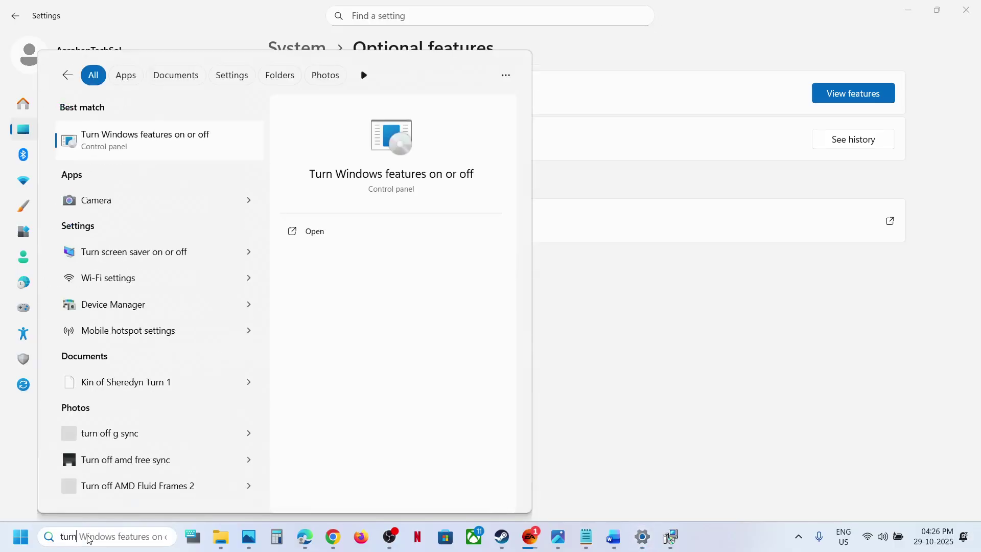
left_click(129, 149)
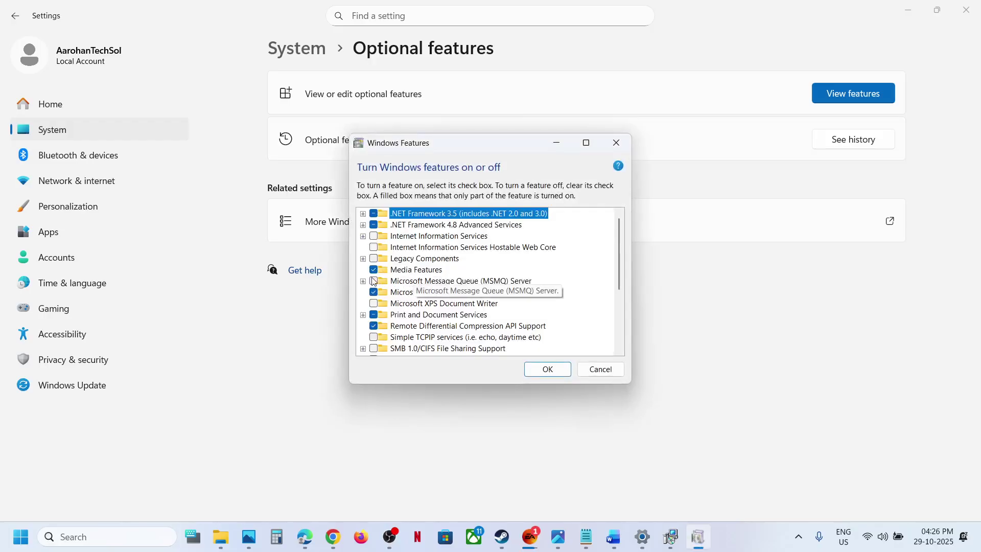
left_click(548, 369)
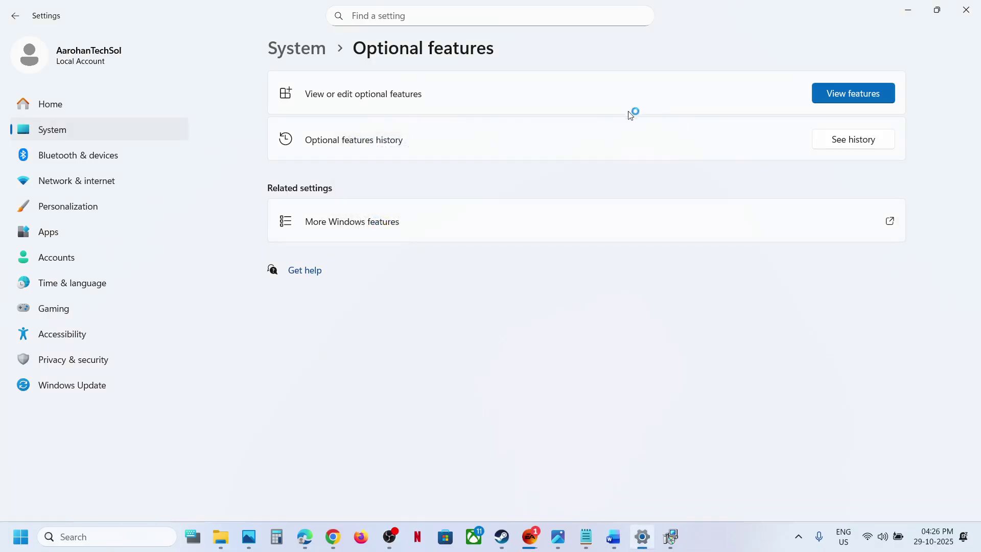
left_click(965, 10)
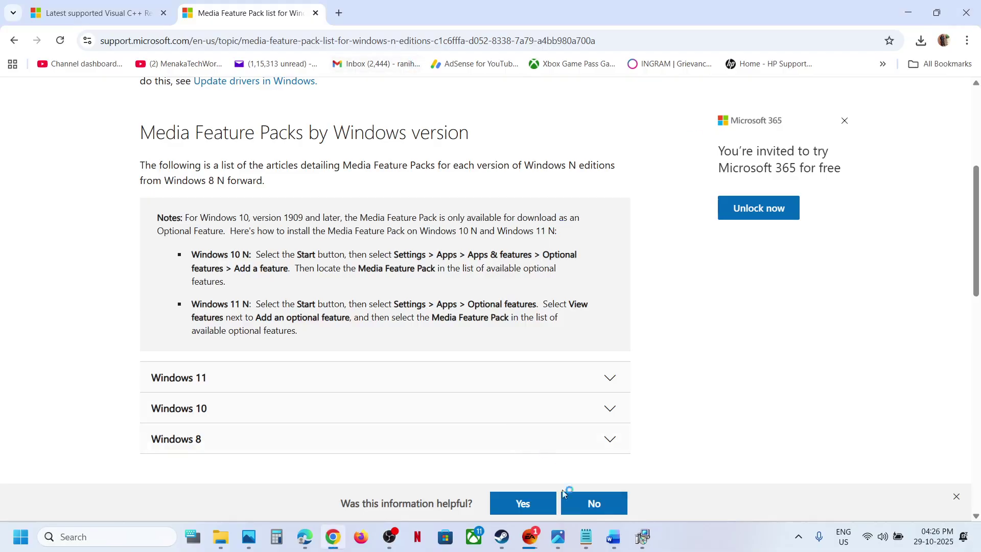
Step: Switch to the Word document and review the remaining Step 4 notes and the Step 5 instruction
left_click(612, 536)
scroll(381, 352, "down", 3)
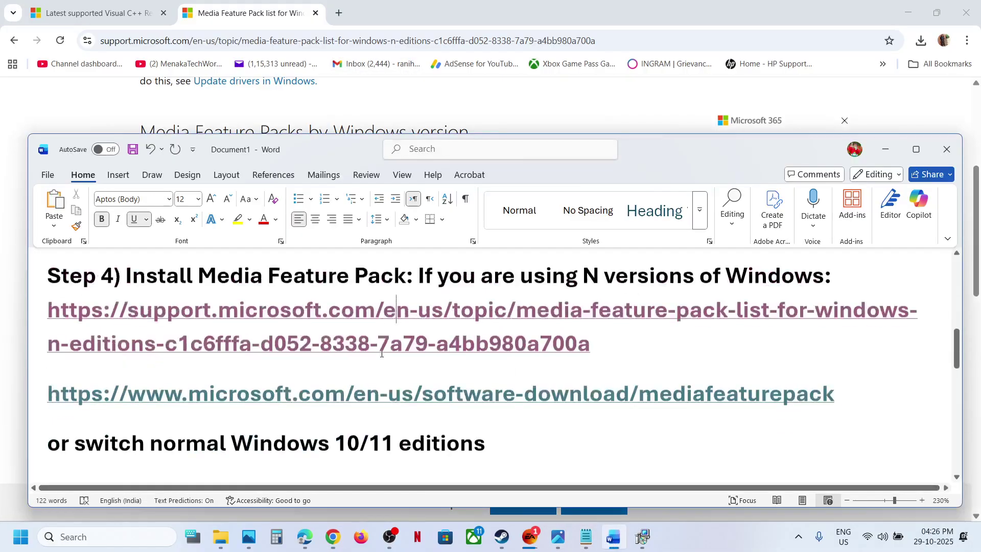
scroll(381, 353, "down", 1)
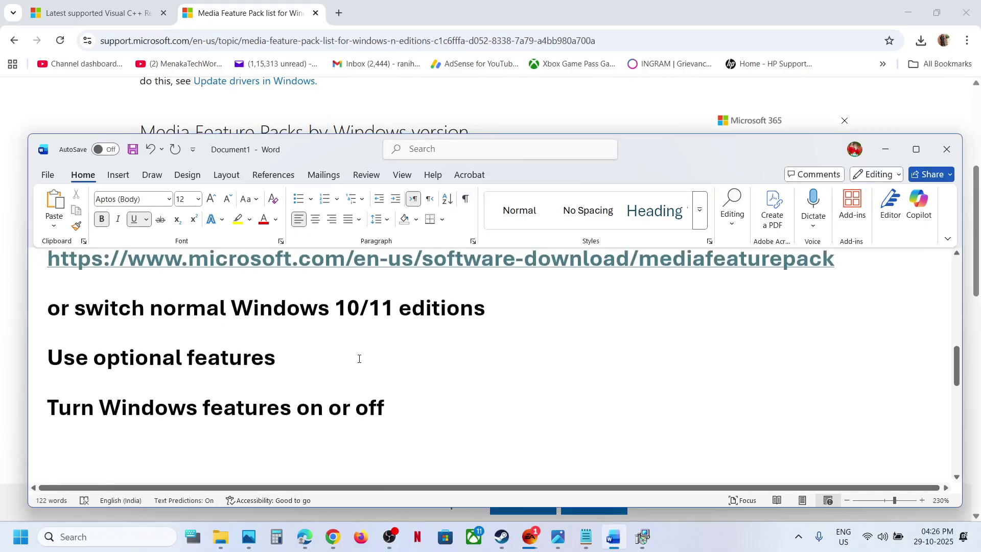
scroll(359, 359, "up", 3)
left_click_drag(102, 388, 439, 403)
left_click(324, 417)
scroll(325, 417, "down", 1)
scroll(325, 417, "down", 9)
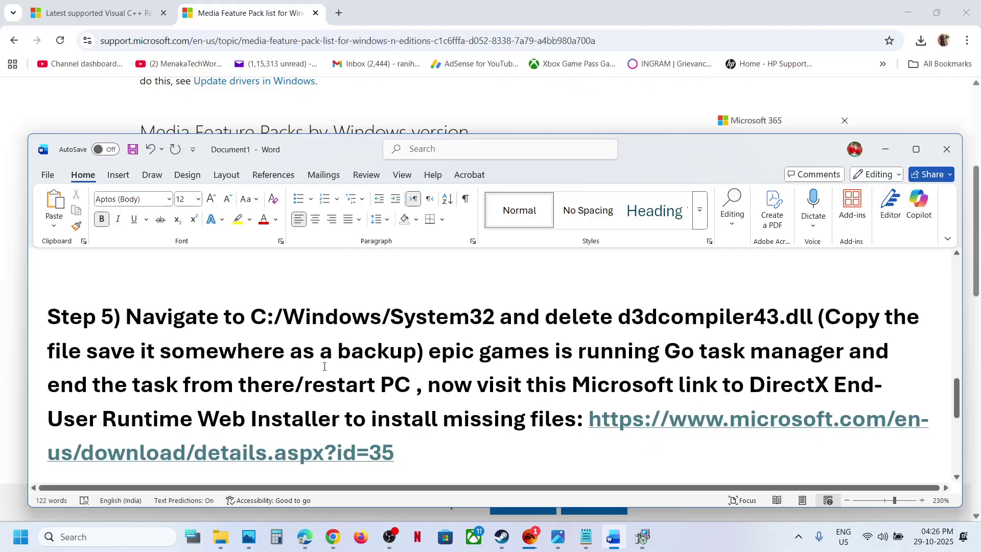
Step: Open a new File Explorer window and go to the C:\Windows\System32 folder
right_click(221, 537)
left_click(174, 462)
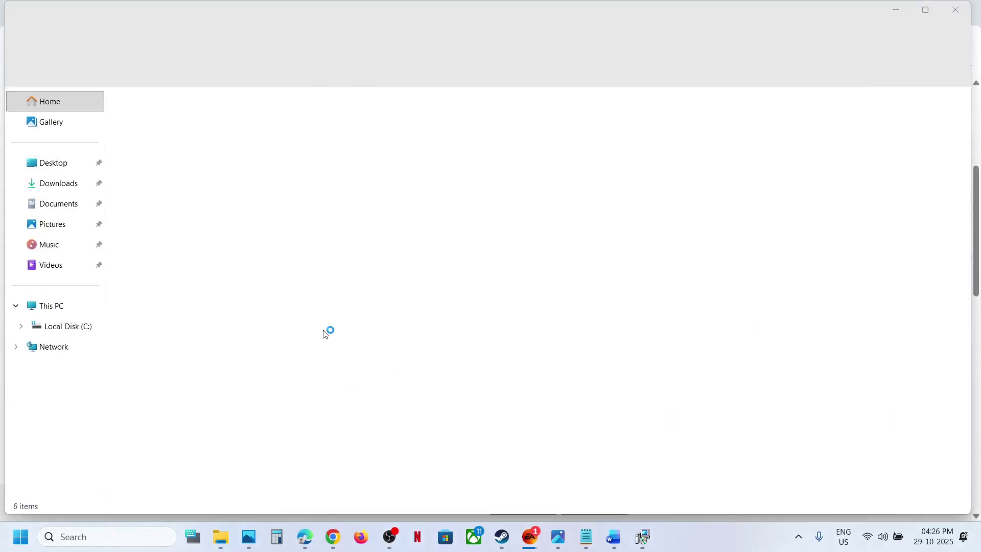
left_click(77, 307)
double_click(202, 135)
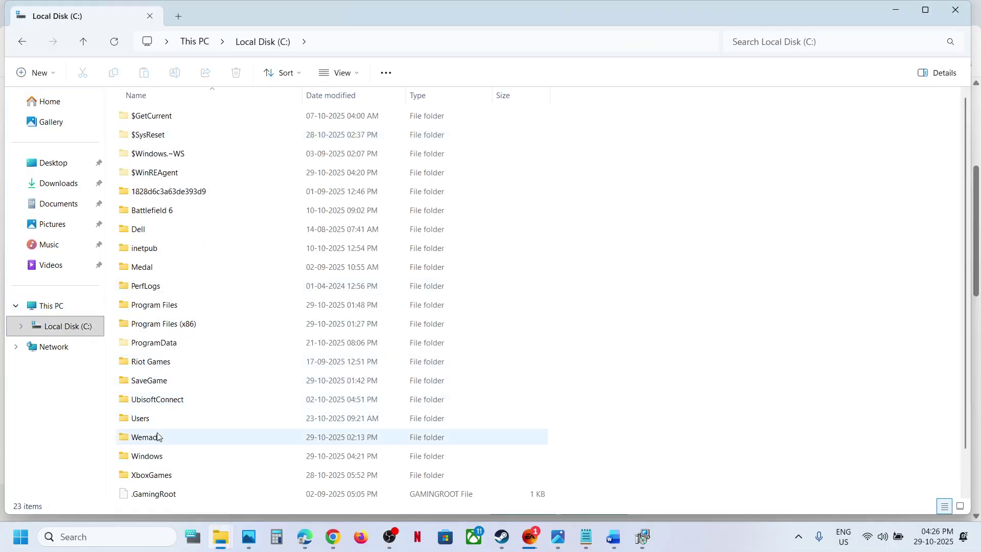
double_click(147, 456)
left_click(172, 329)
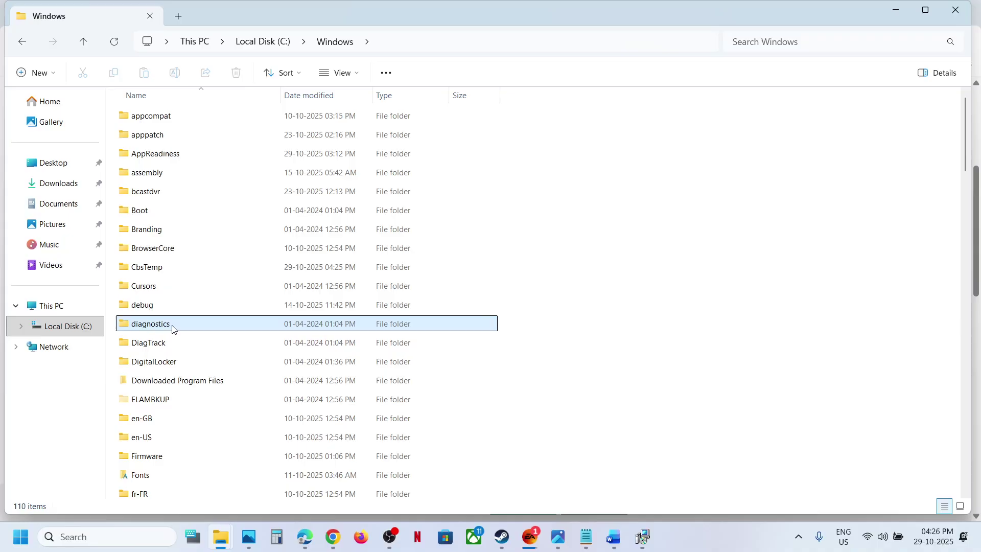
key("s")
left_click(163, 378)
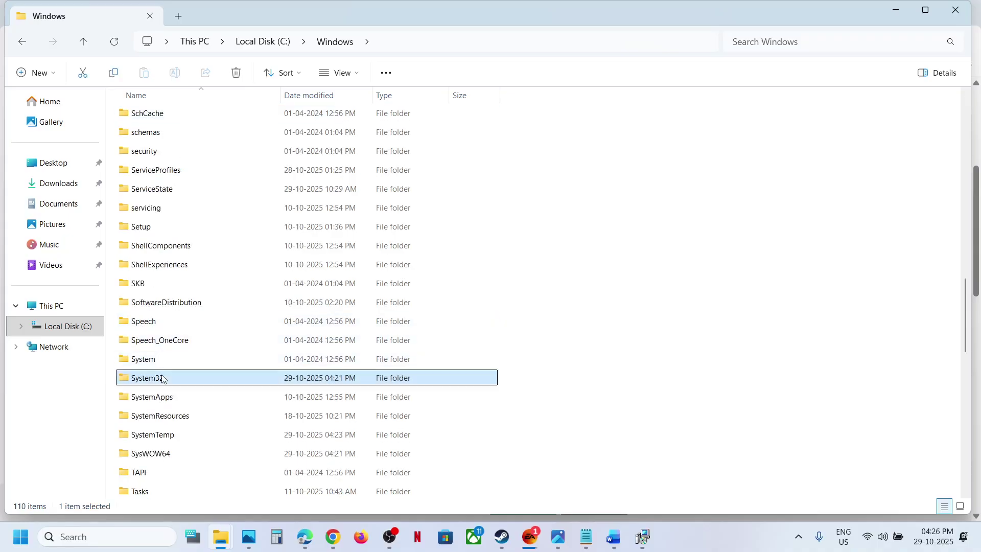
double_click(168, 380)
left_click(167, 378)
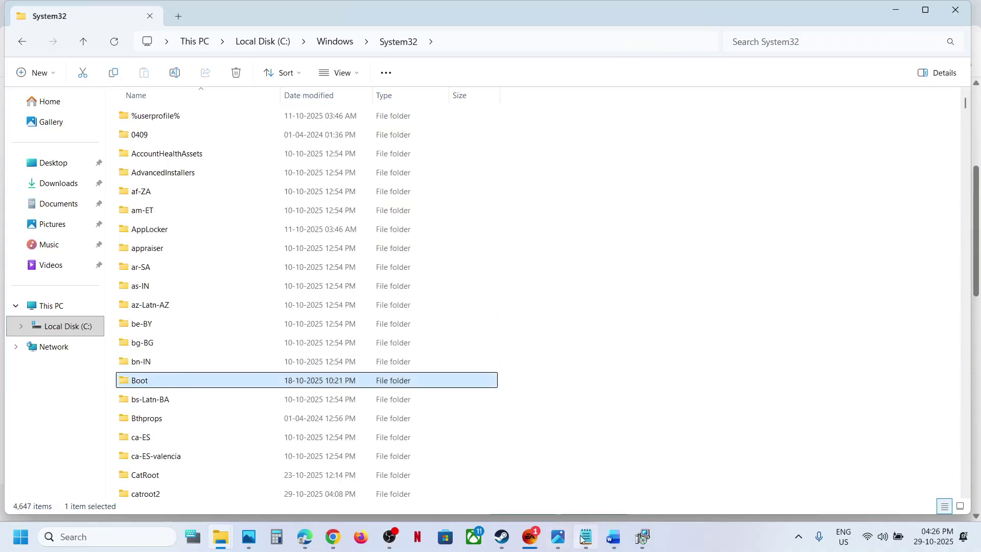
Step: Highlight the d3dcompiler43 file name in Step 5 of the Word document and return to the System32 folder
left_click(614, 537)
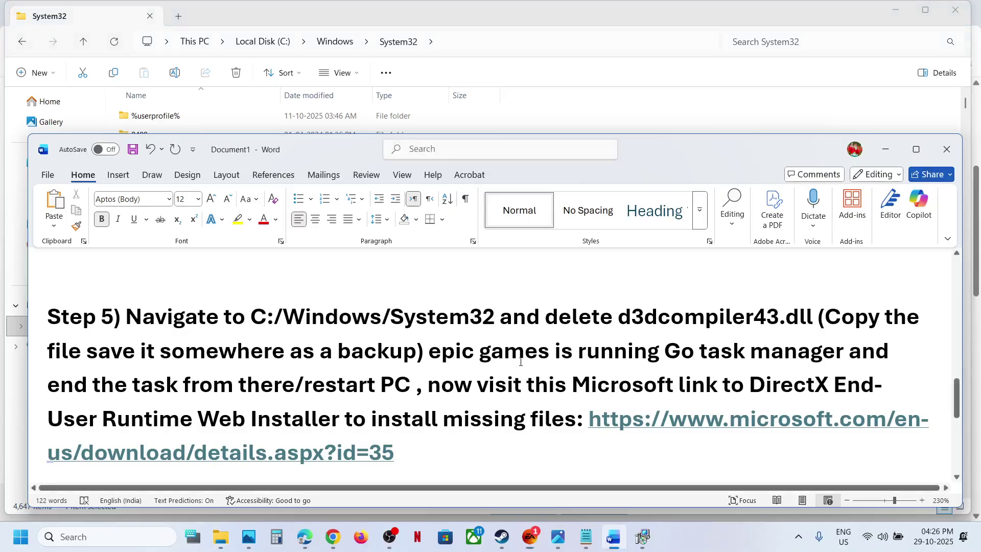
left_click_drag(621, 316, 789, 319)
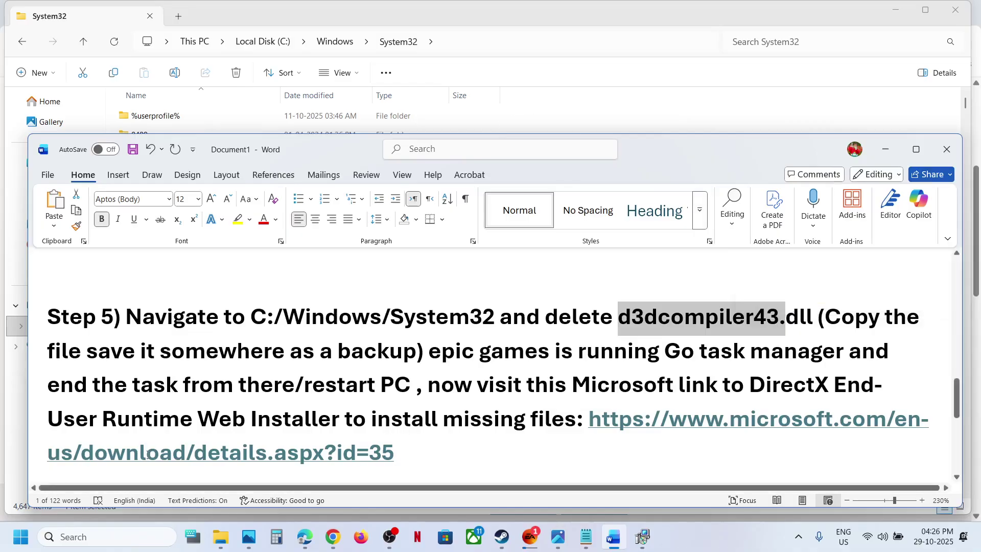
left_click(13, 422)
Step: Locate D3DCompiler_43.dll in the System32 folder and copy it to the clipboard
left_click(158, 406)
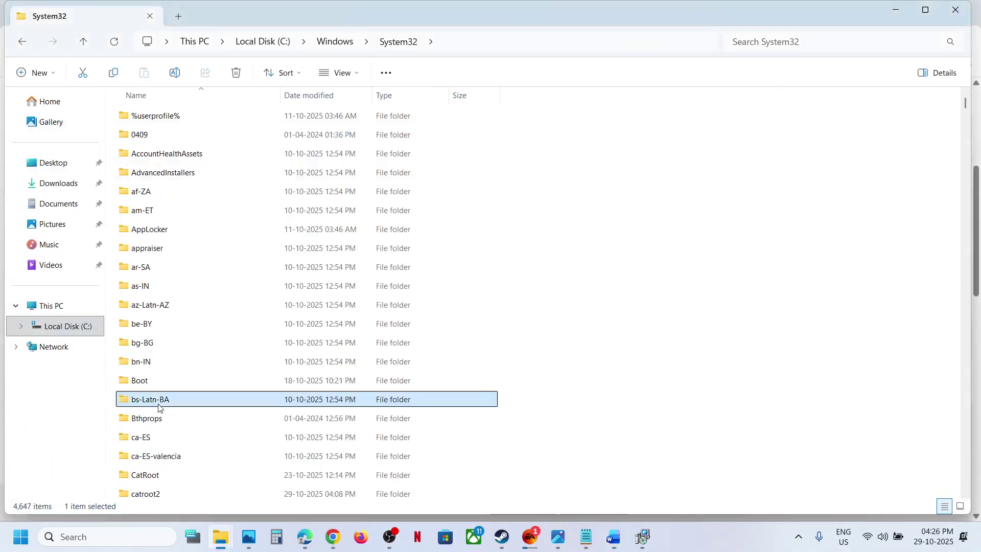
key("d")
key("d")
key("3")
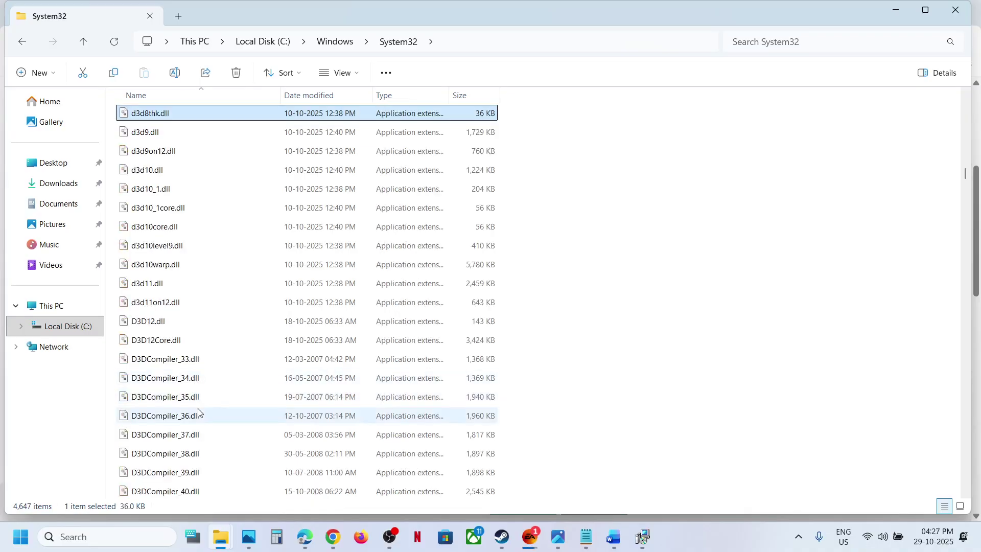
scroll(195, 408, "down", 2)
left_click(185, 435)
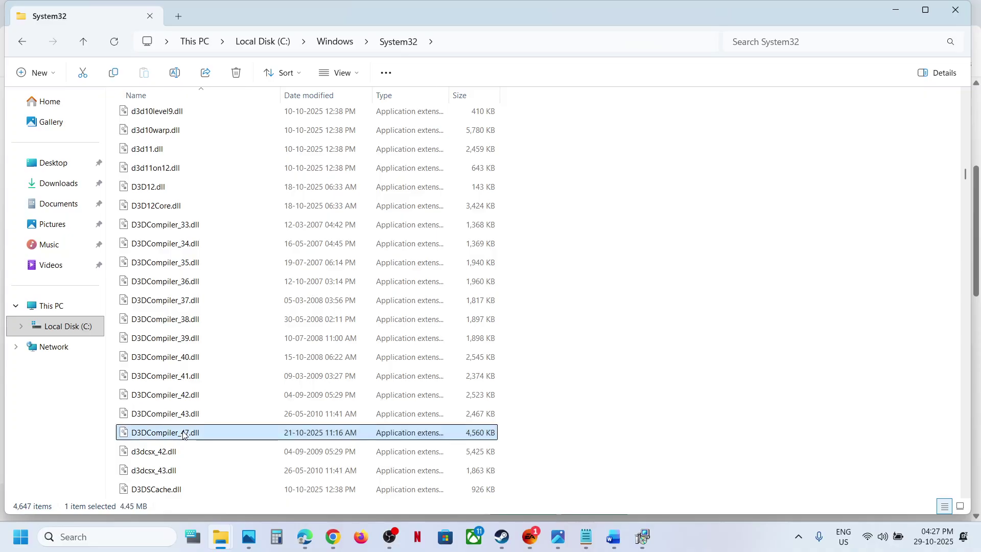
left_click(179, 415)
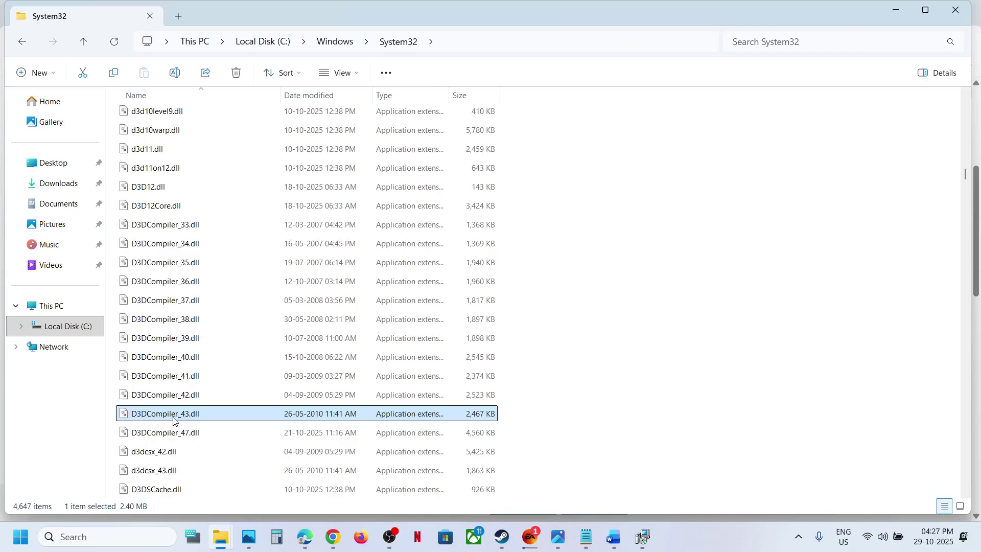
right_click(174, 418)
left_click(241, 438)
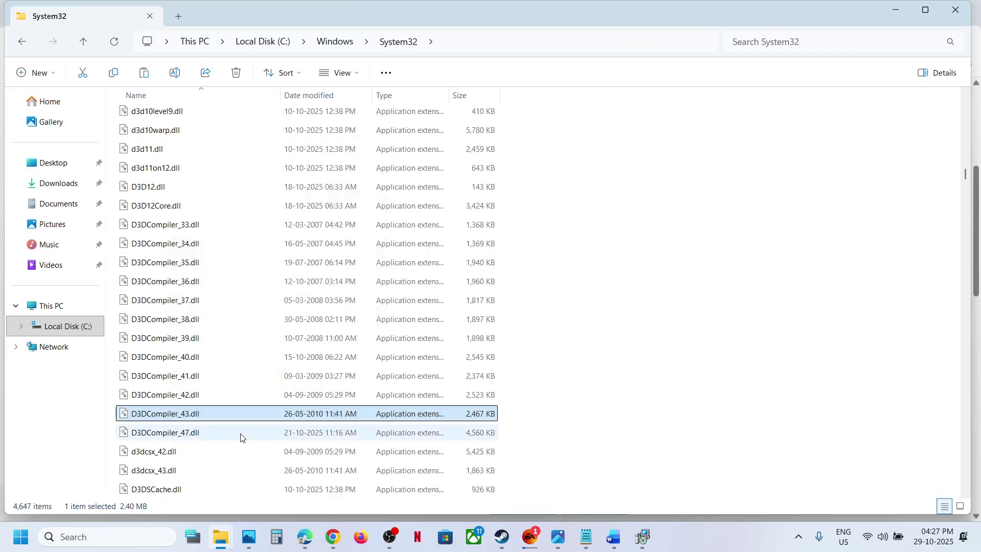
Step: Paste a backup copy of D3DCompiler_43.dll onto an empty area of the desktop and return to the System32 folder
key("super+d")
key("ctrl+v")
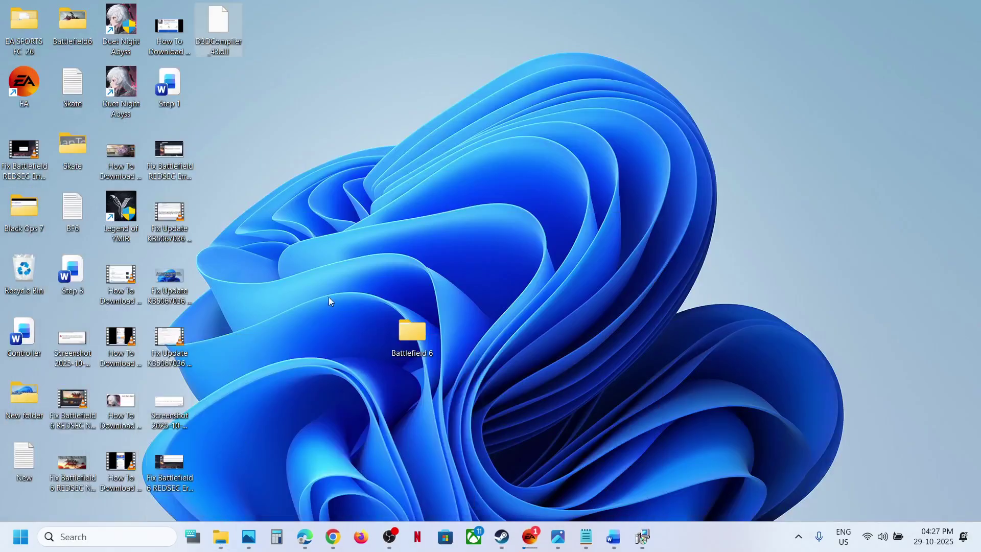
left_click_drag(222, 31, 661, 182)
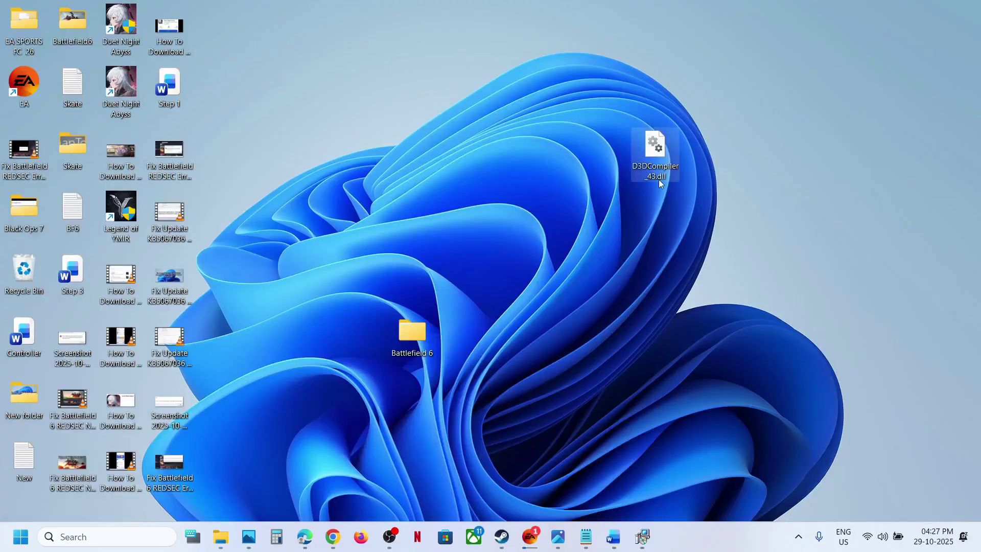
left_click(220, 537)
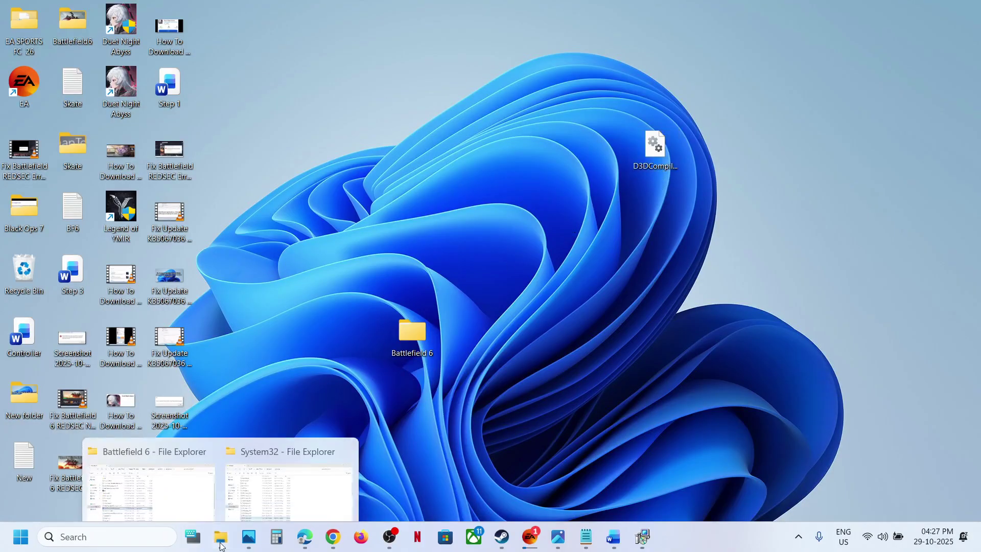
left_click(267, 489)
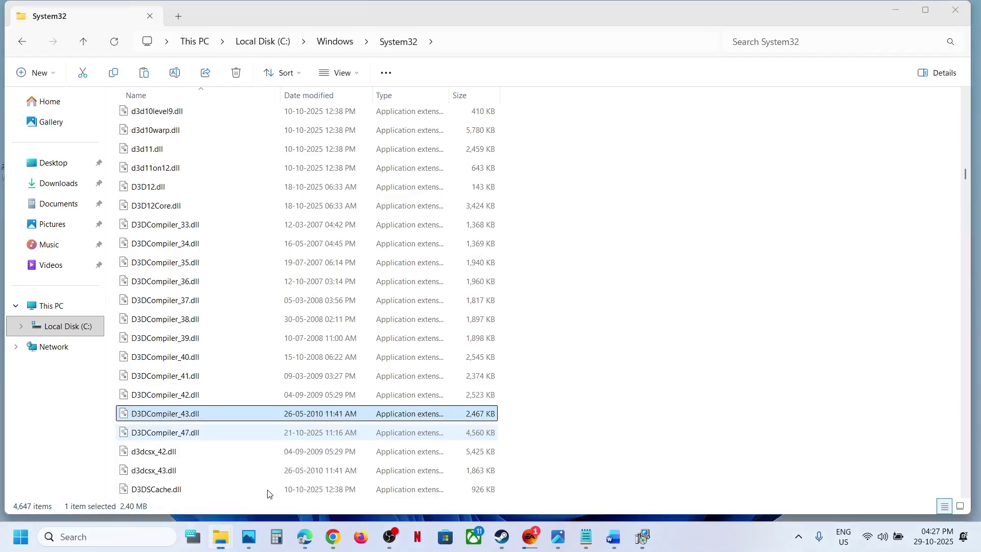
Step: Try to delete D3DCompiler_43.dll from the System32 folder
right_click(171, 421)
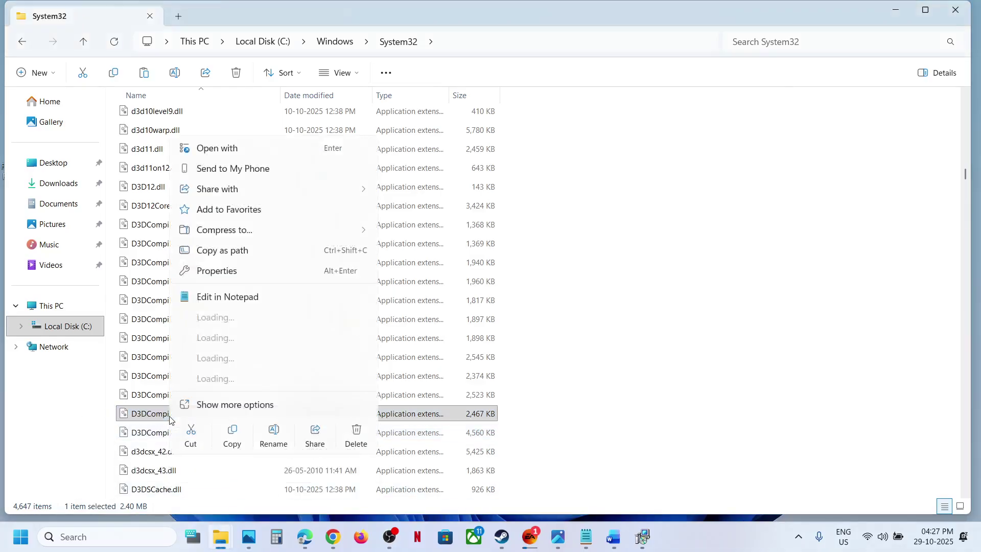
left_click(355, 438)
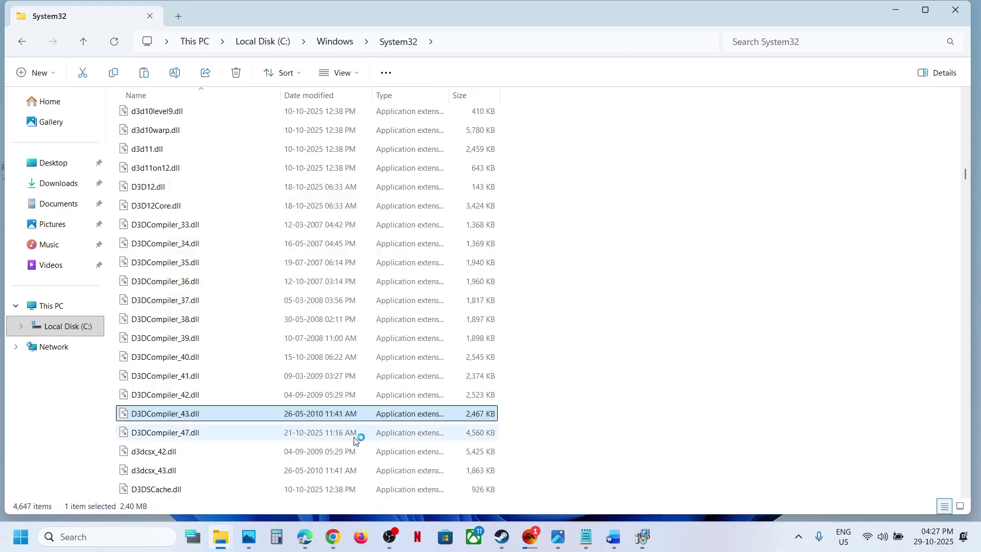
left_click(285, 268)
left_click(286, 269)
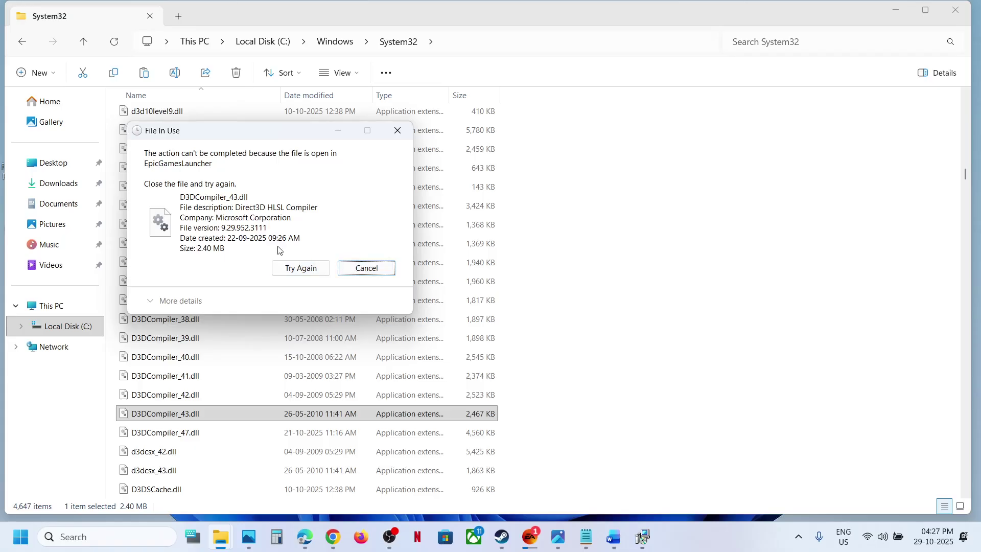
left_click(358, 271)
Step: Exit the Epic Games Launcher running in the background
left_click(799, 538)
right_click(799, 473)
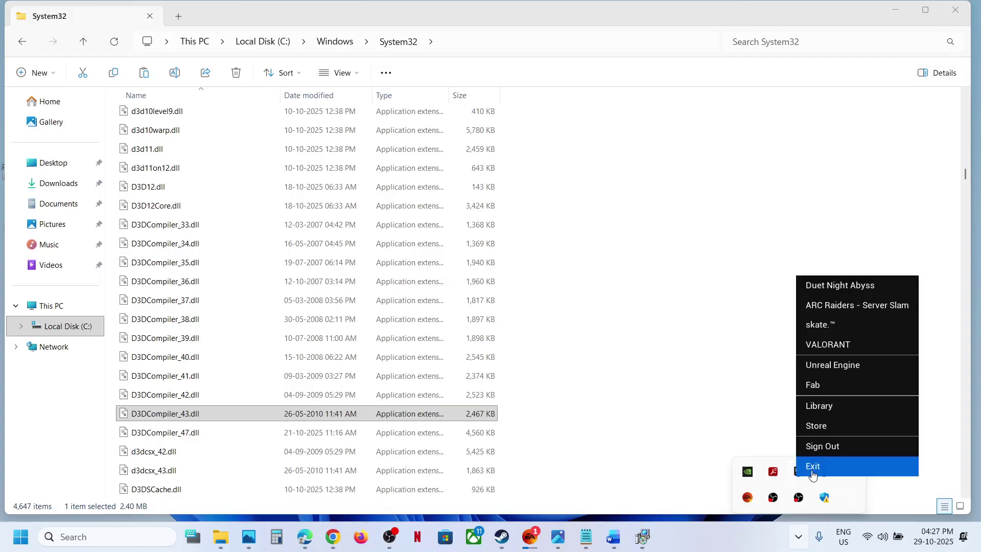
left_click(829, 466)
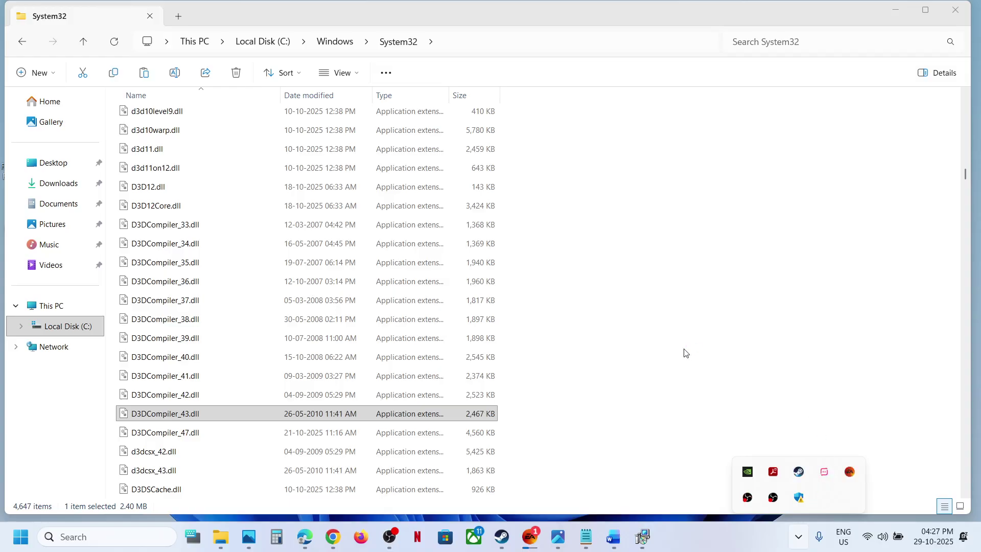
Step: Delete D3DCompiler_43.dll from the System32 folder
left_click(190, 417)
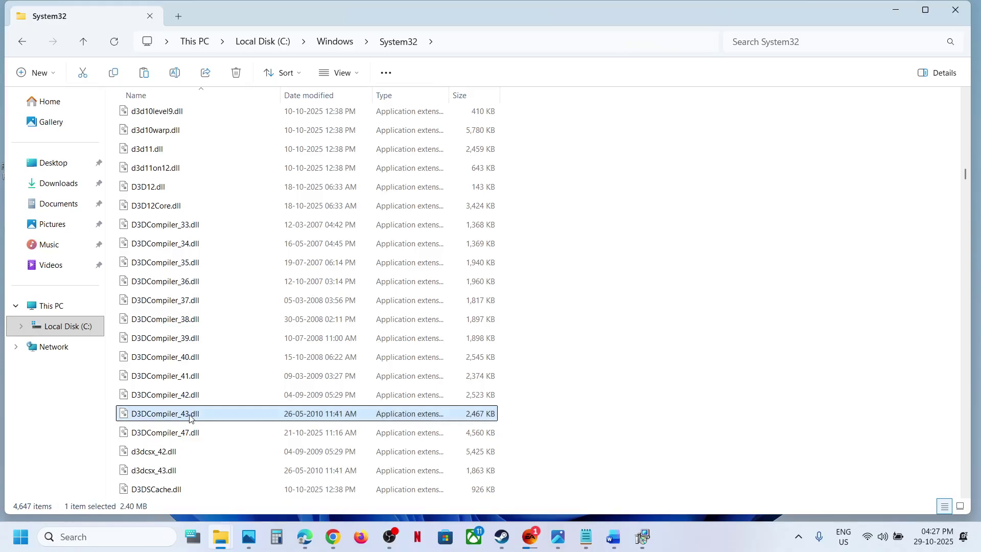
right_click(190, 417)
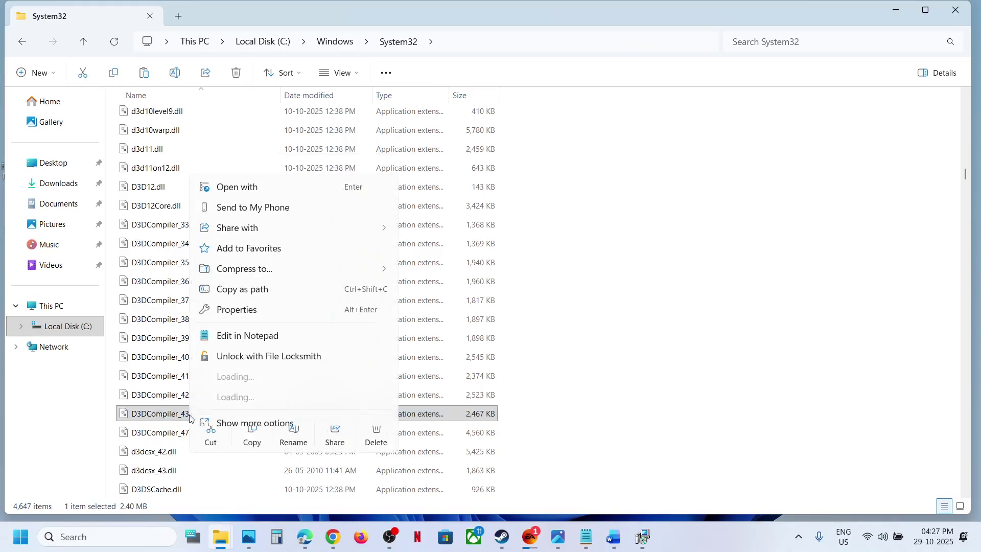
left_click(377, 432)
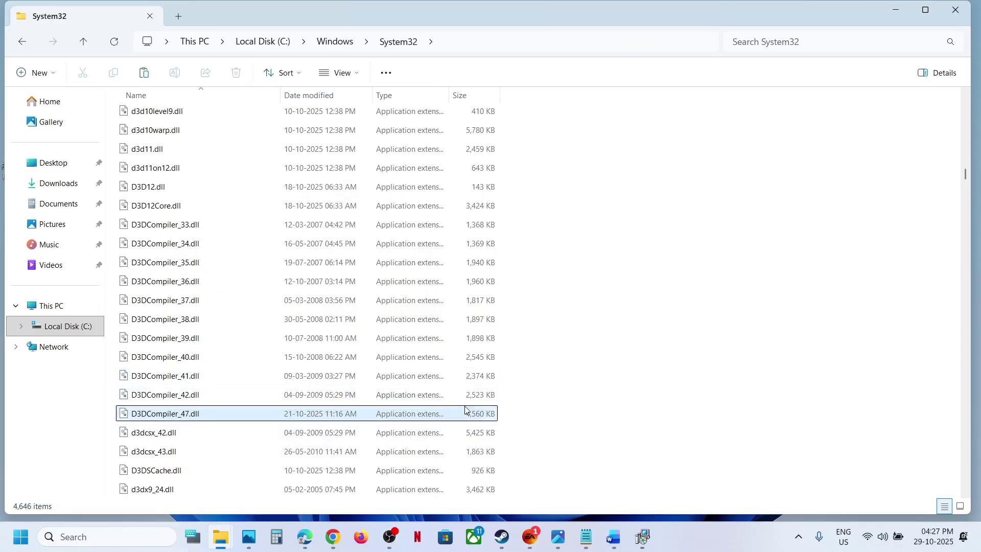
Step: Follow the Microsoft link in Step 5 of the Word document and download the DirectX End-User Runtime Web Installer in English
left_click(613, 537)
scroll(426, 363, "down", 2)
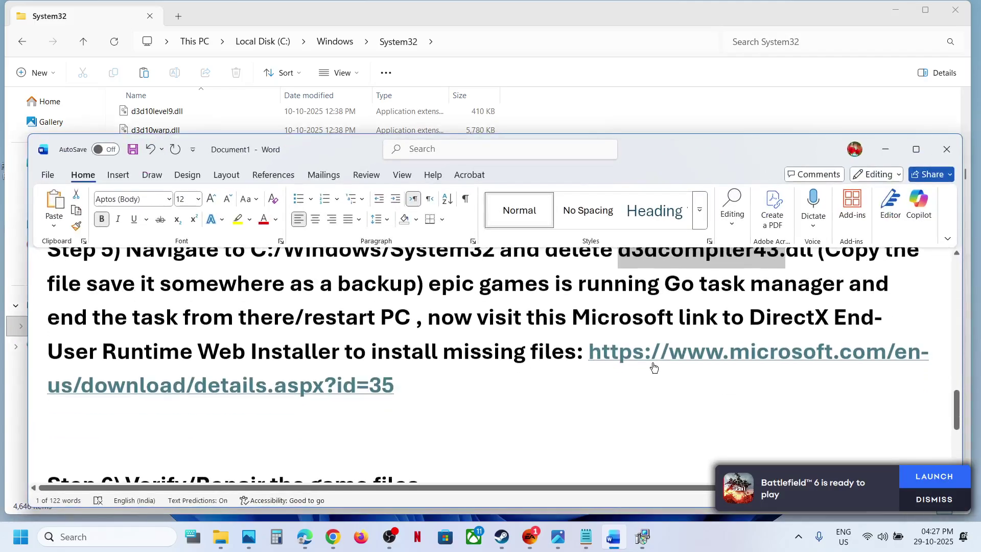
left_click(657, 360, "ctrl")
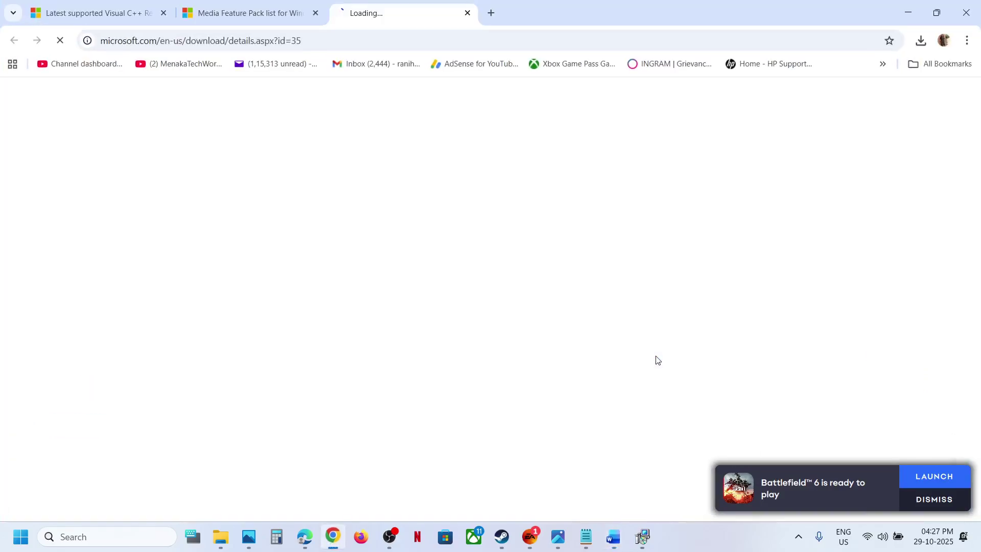
scroll(557, 266, "down", 3)
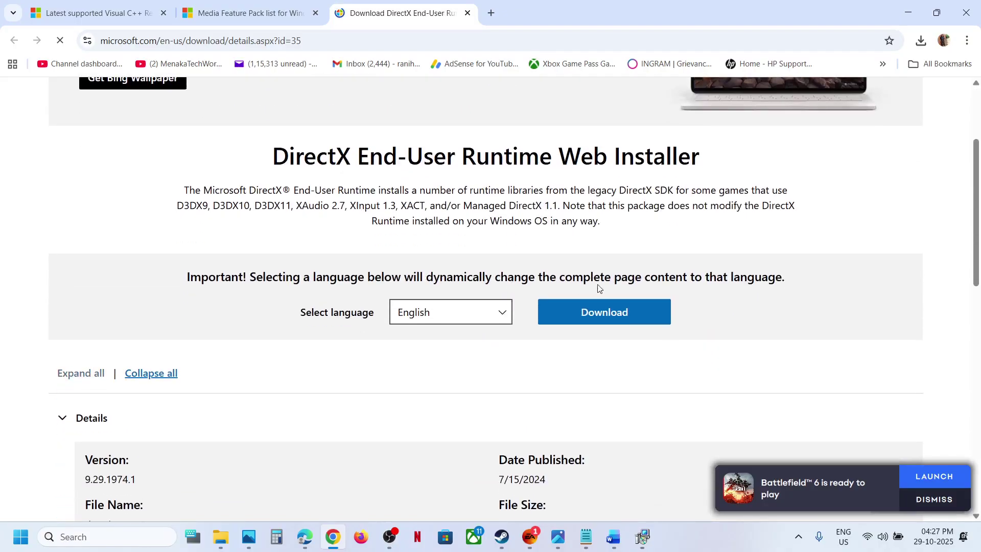
left_click(587, 317)
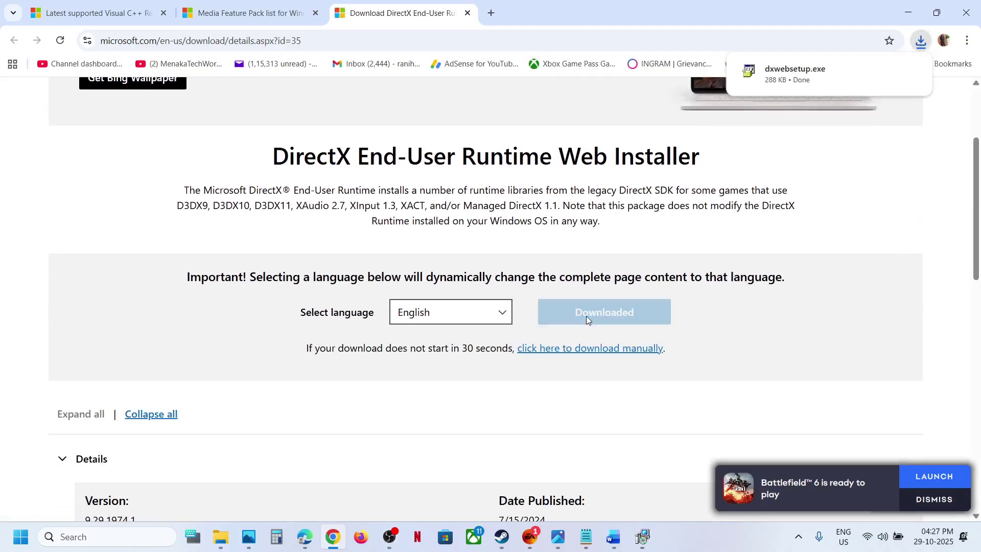
Step: Run dxwebsetup.exe with administrator approval, accept the license agreement, and complete the DirectX runtime installation
left_click(791, 72)
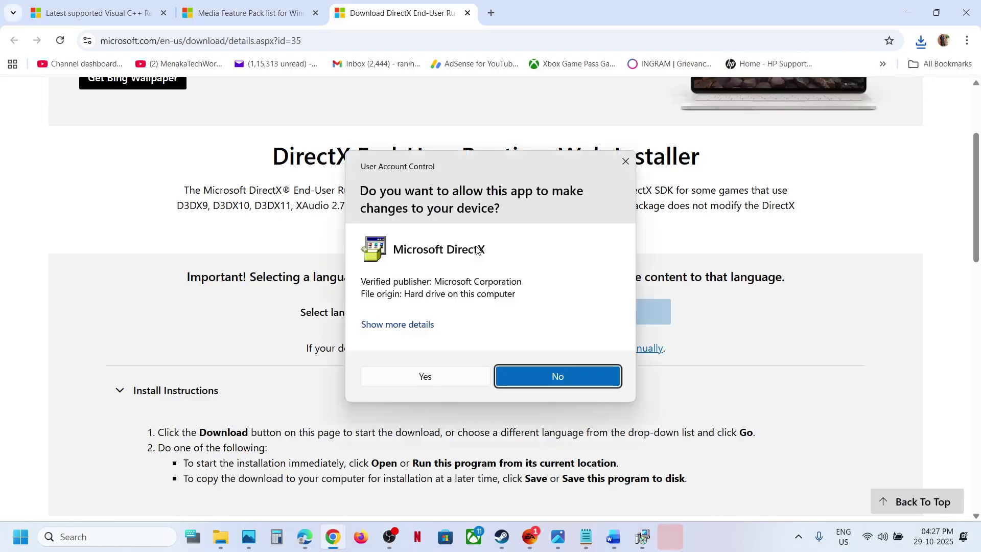
left_click(415, 379)
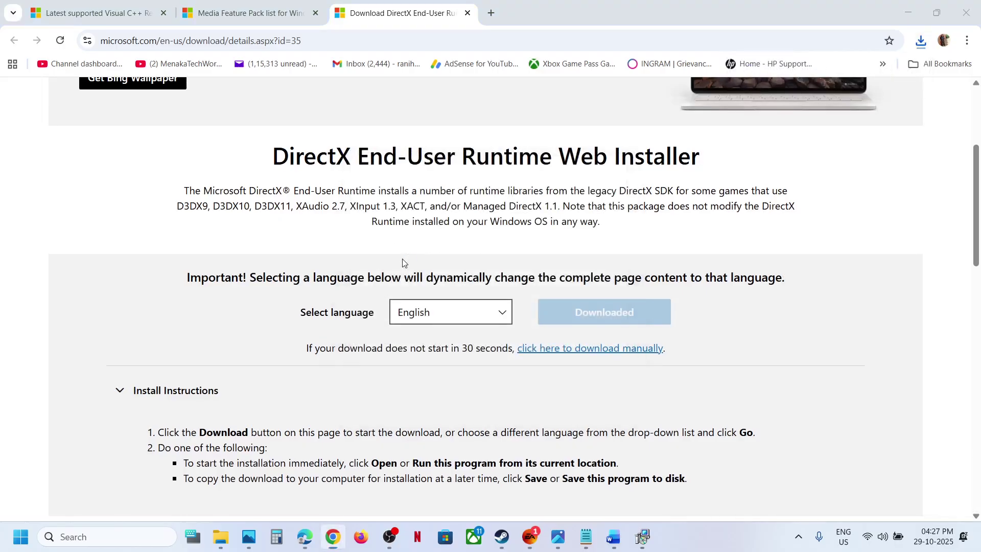
left_click(181, 220)
left_click(268, 265)
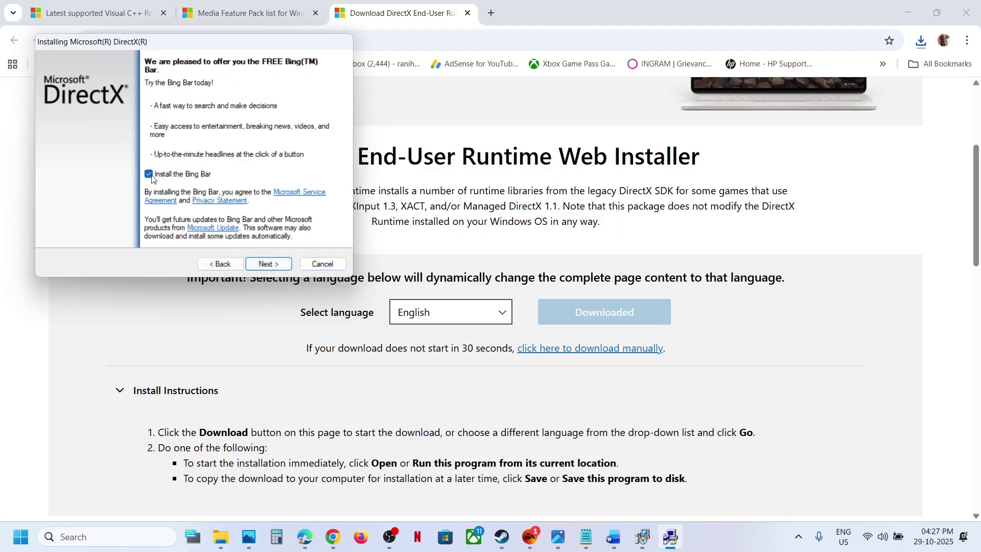
left_click(268, 264)
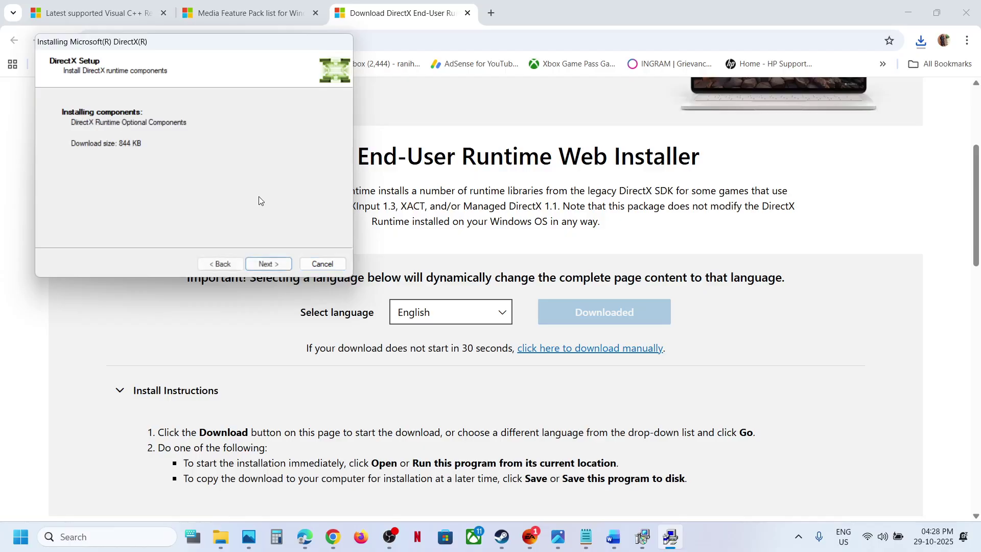
left_click(267, 264)
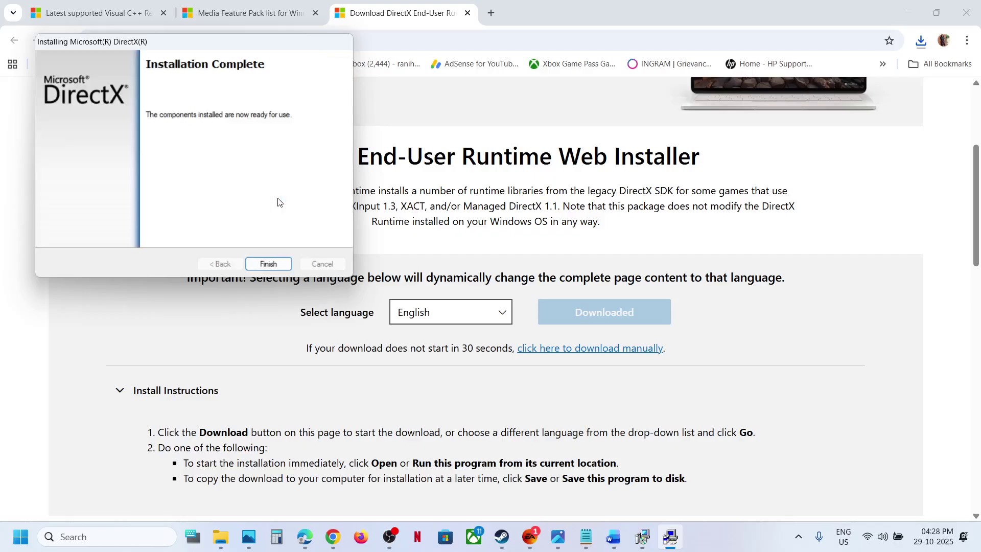
left_click(270, 265)
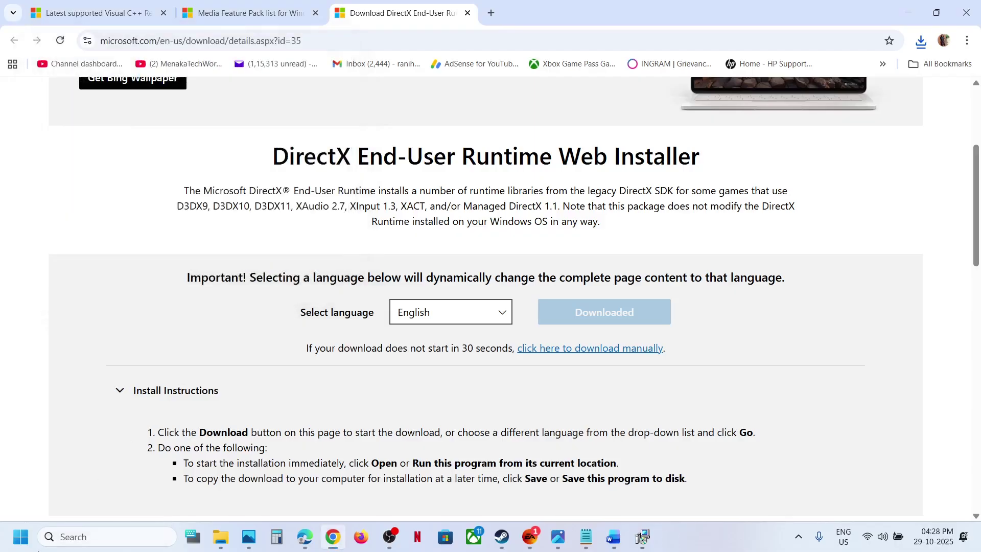
Step: Bring up the Windows power options that include Restart
left_click(20, 537)
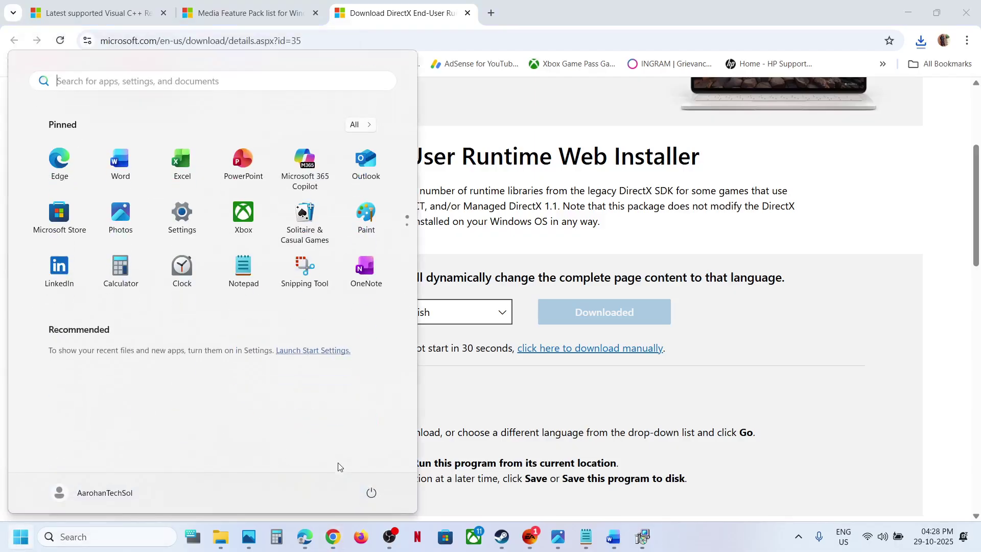
left_click(372, 493)
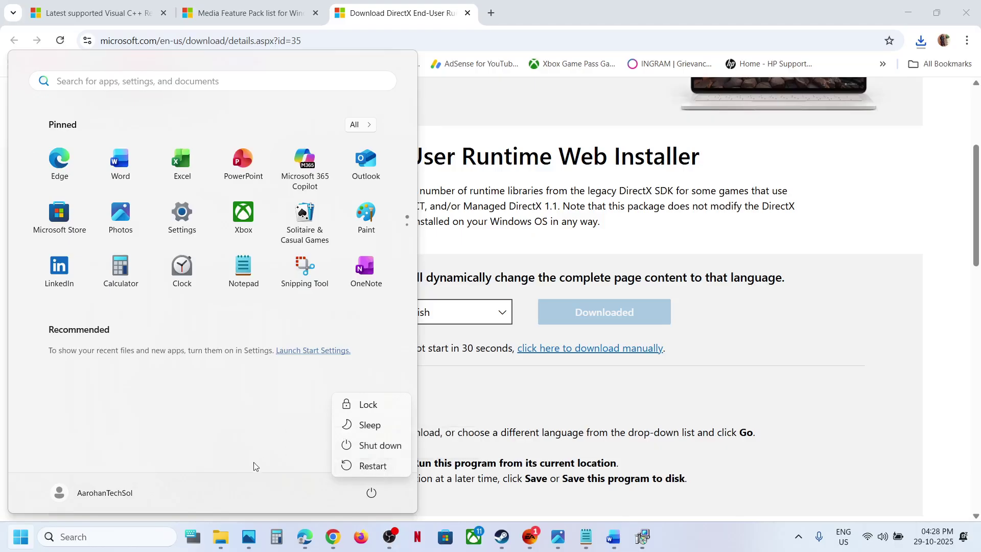
Step: Return to the System32 folder in File Explorer and refresh its file list
mouse_move(221, 536)
left_click(271, 495)
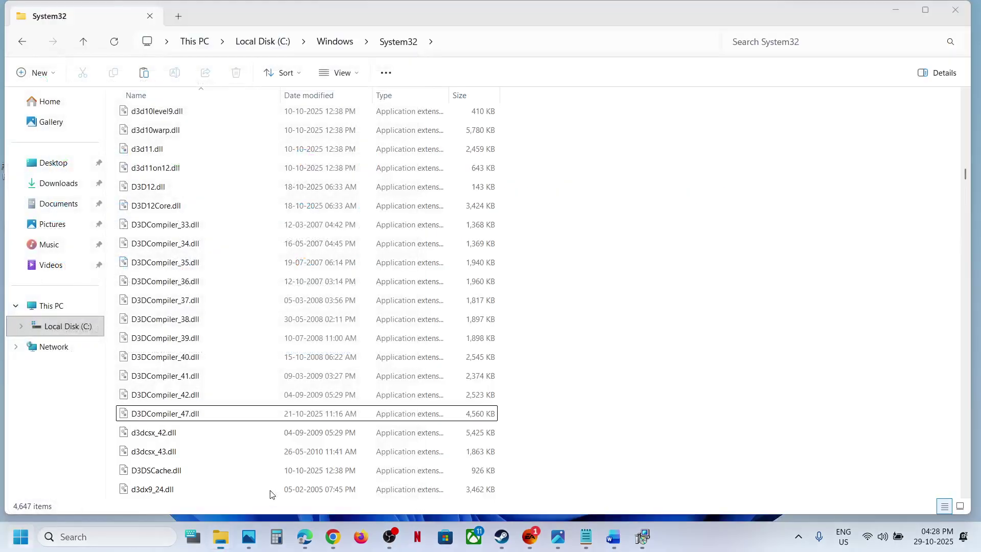
key("super+s")
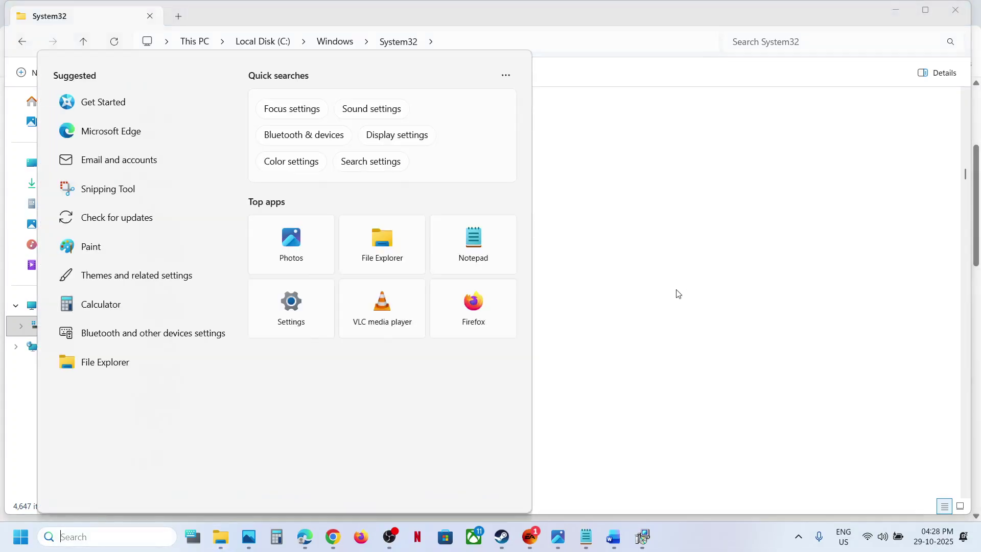
right_click(678, 294)
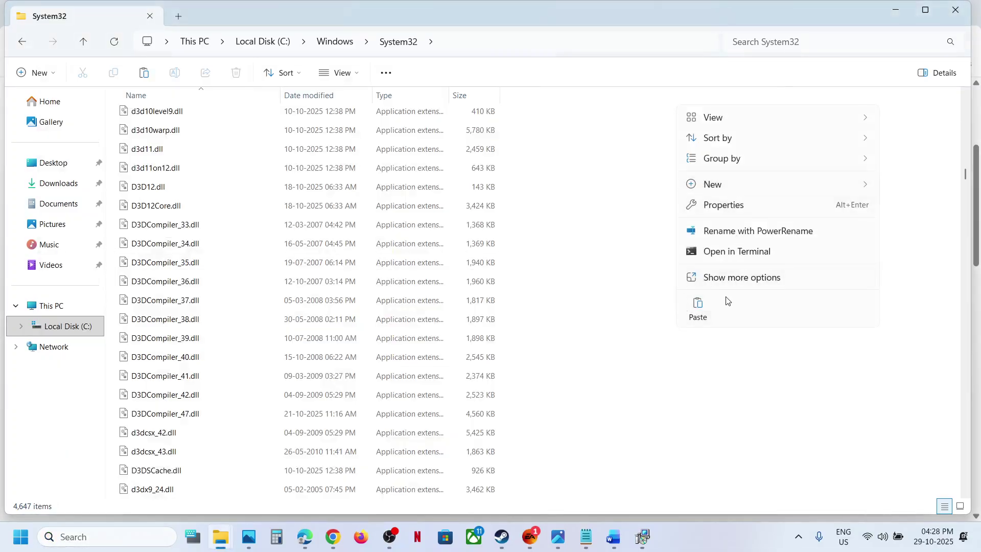
left_click(739, 277)
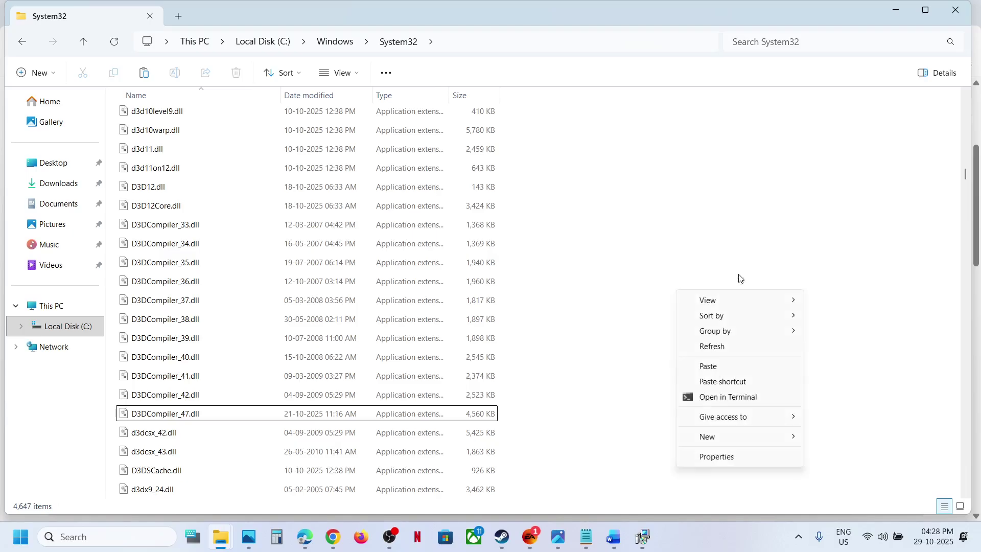
left_click(713, 348)
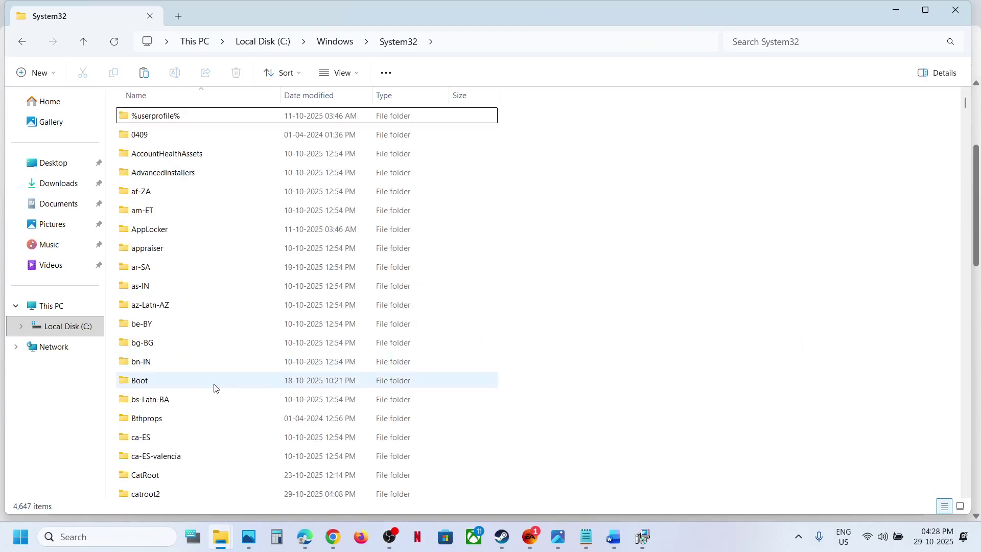
Step: Find D3DCompiler_43.dll in the refreshed System32 folder and select it to check its file details
left_click(214, 388)
type("d3d8thk")
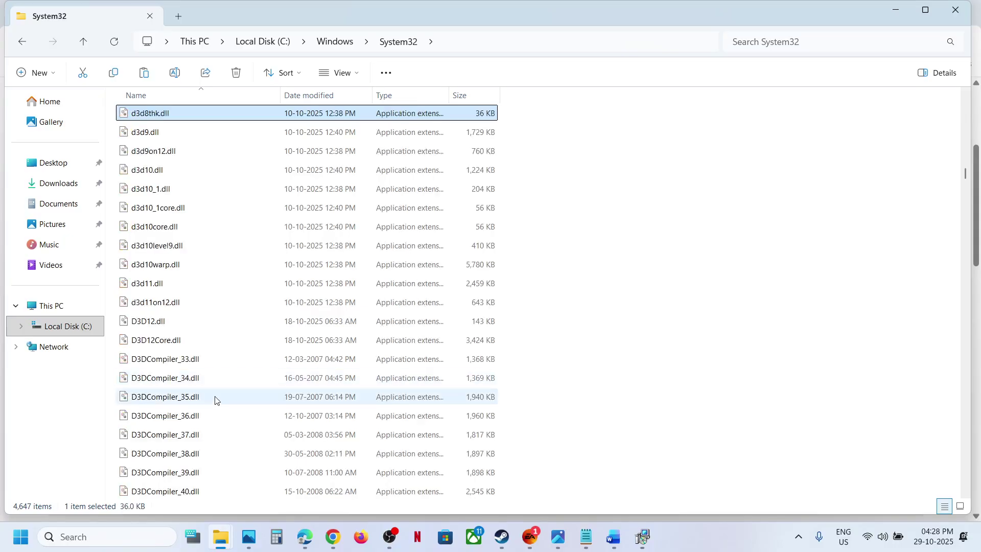
scroll(215, 396, "down", 2)
left_click(172, 424)
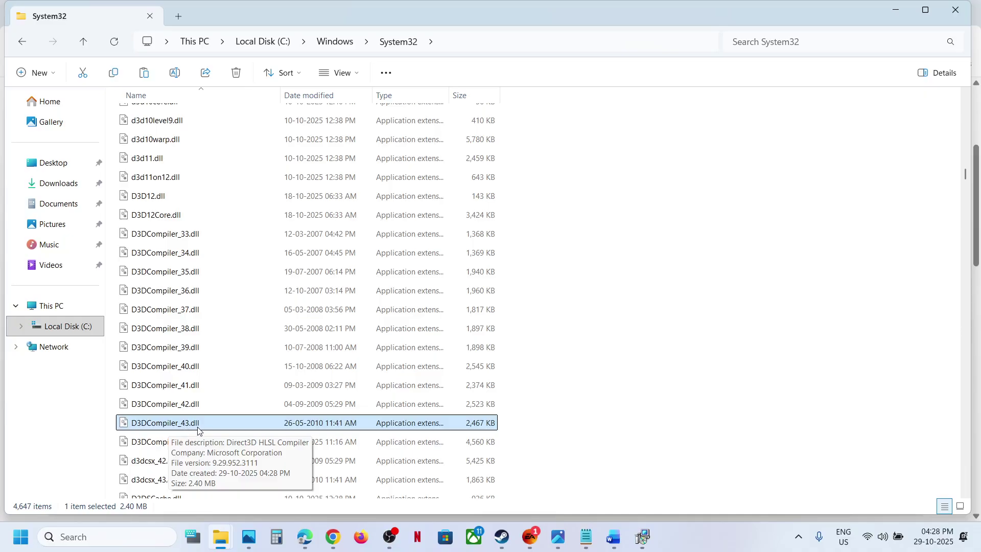
Step: Bring up the EA app, then switch to the Word document and read the Step 6 instruction
left_click(530, 536)
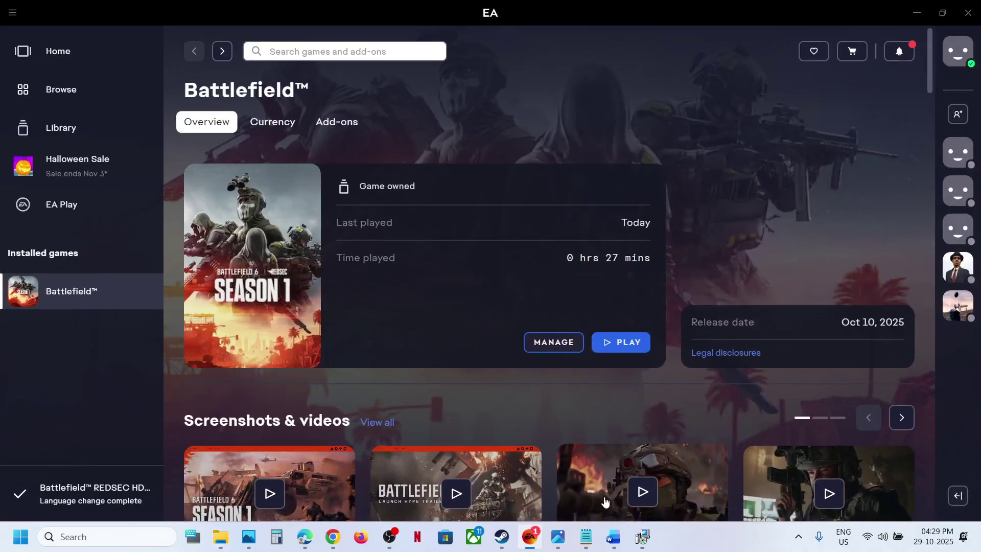
left_click(612, 534)
scroll(467, 412, "down", 3)
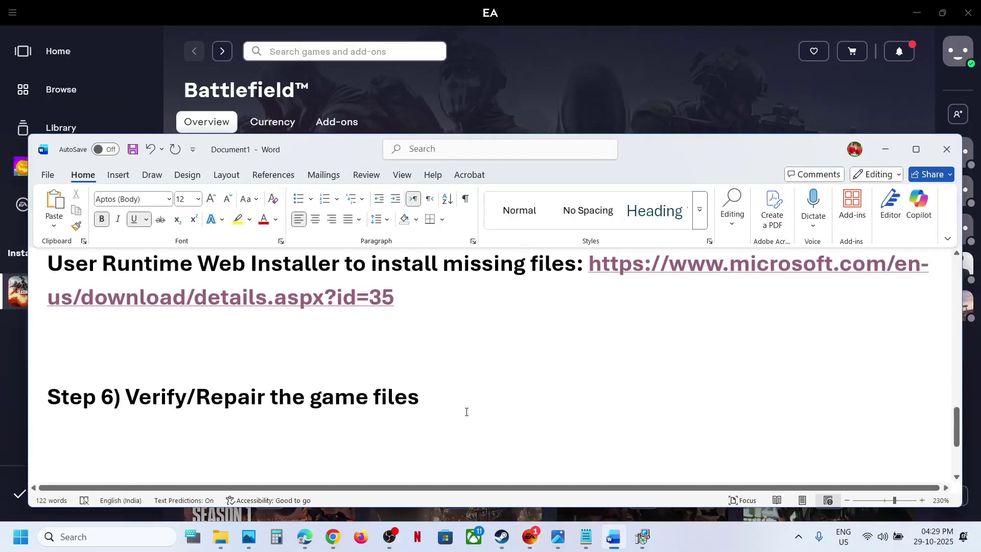
Step: Switch to the EA app and view Battlefield's management options for the Repair command, then dismiss them
left_click(510, 103)
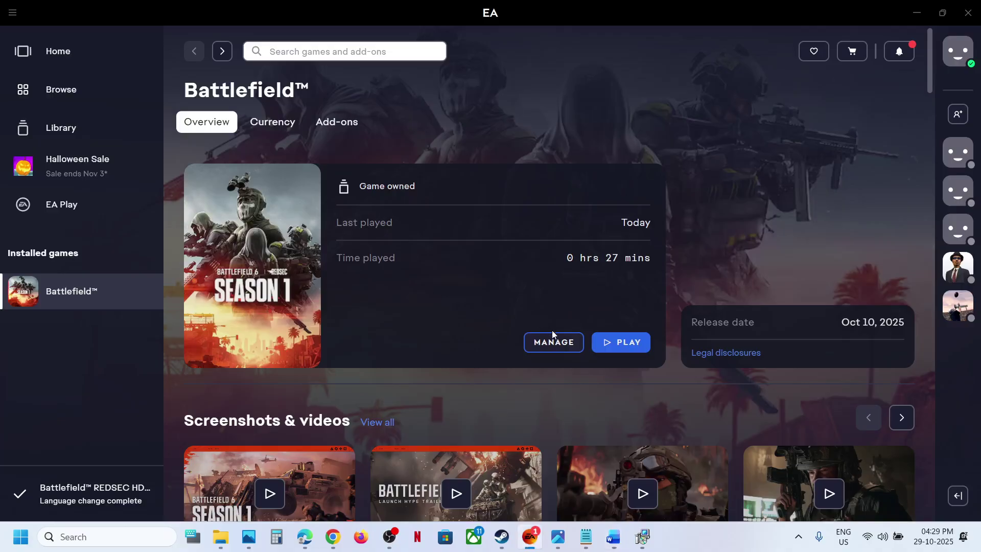
left_click(549, 343)
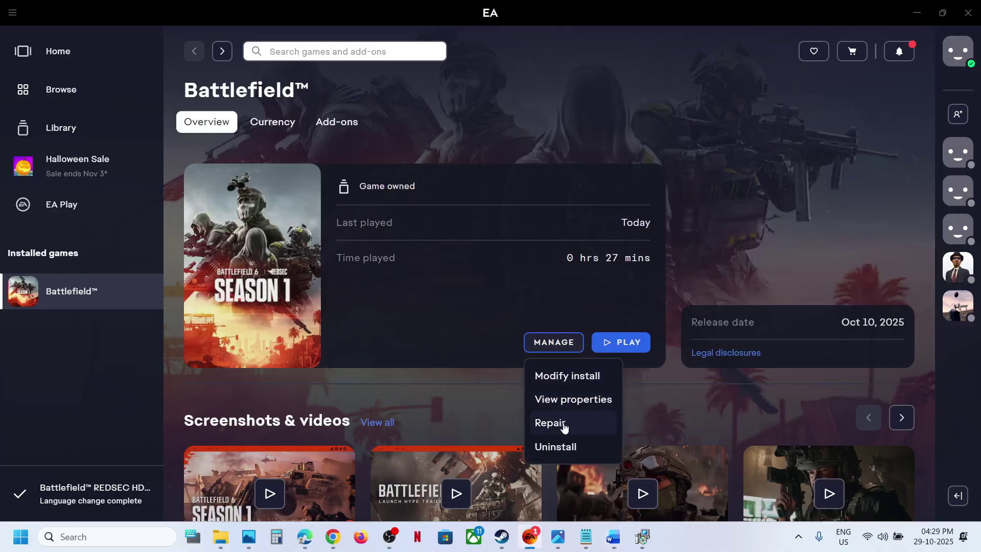
left_click(449, 341)
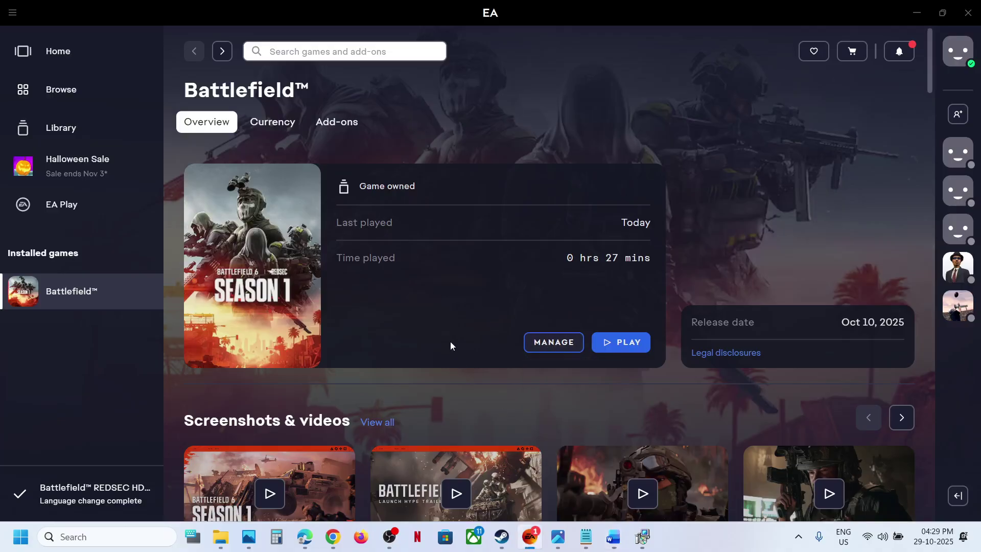
Step: Switch to Steam, view the option to verify file integrity in Battlefield 6's Installed Files properties, and close the properties
left_click(504, 546)
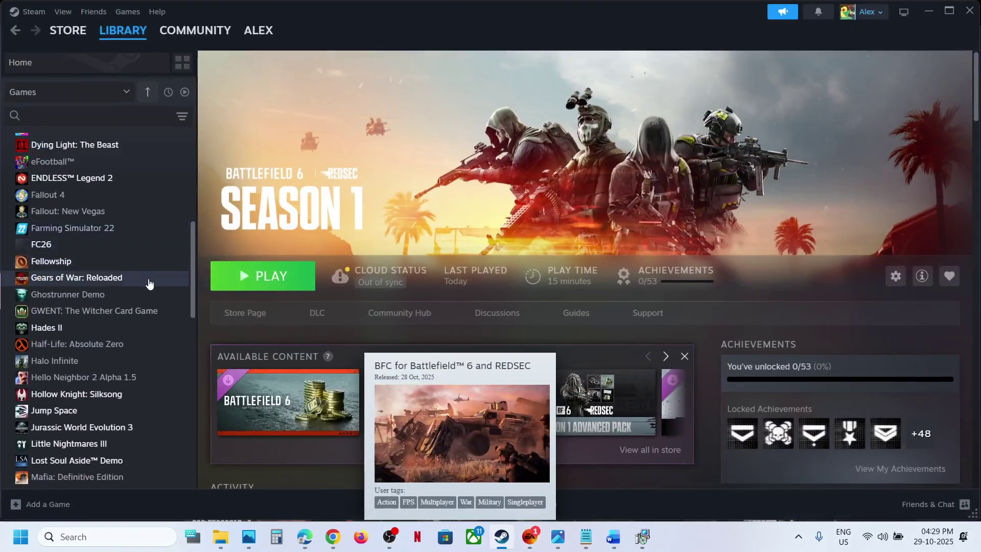
scroll(93, 207, "up", 6)
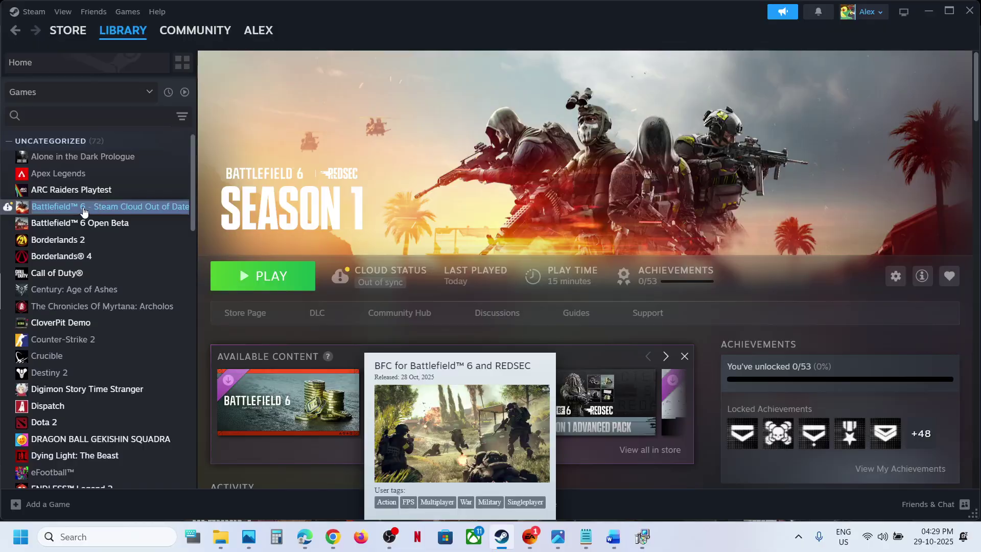
right_click(83, 208)
left_click(112, 305)
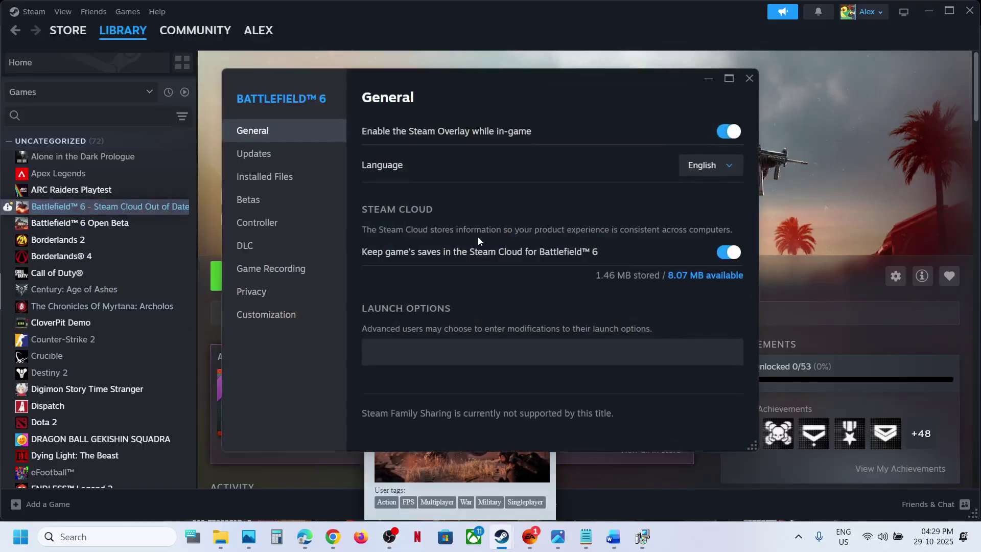
left_click(270, 178)
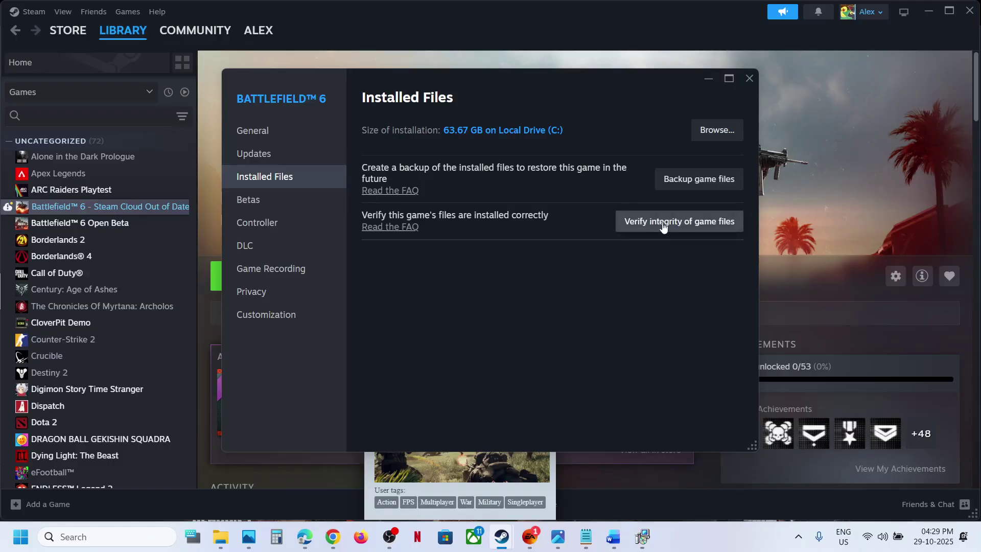
left_click(748, 81)
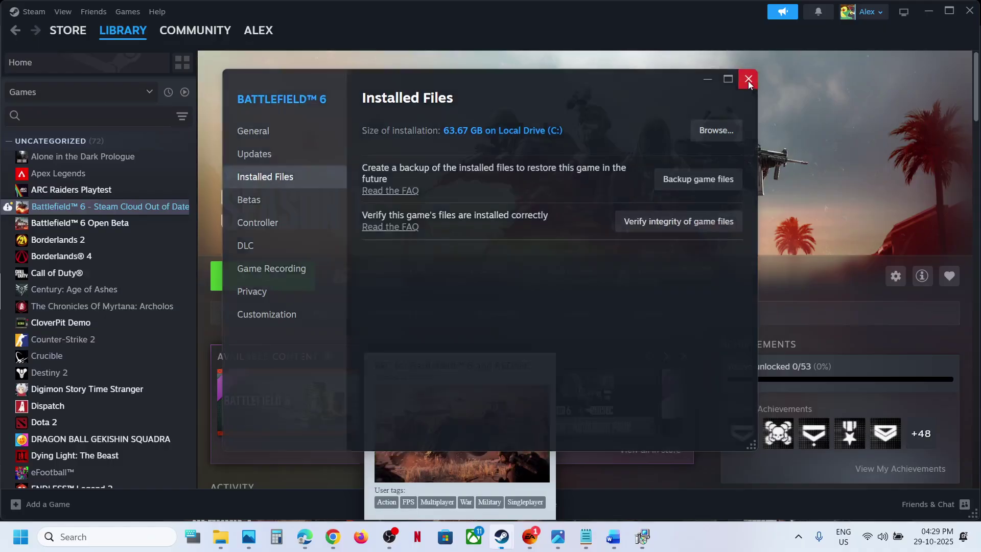
Step: Read the Step 7 instruction in the Word document, then open the Windows Update page in Windows Settings
left_click(614, 536)
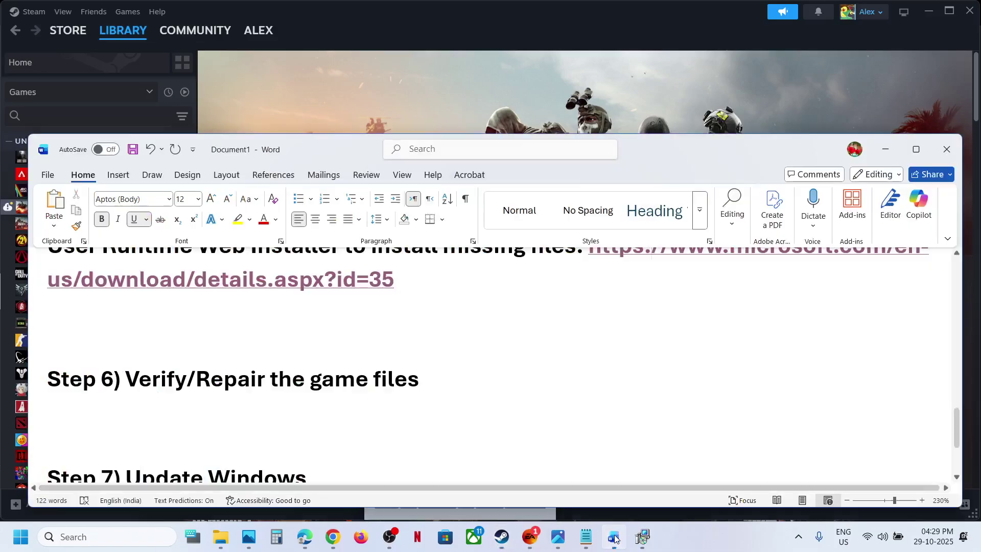
scroll(408, 379, "down", 2)
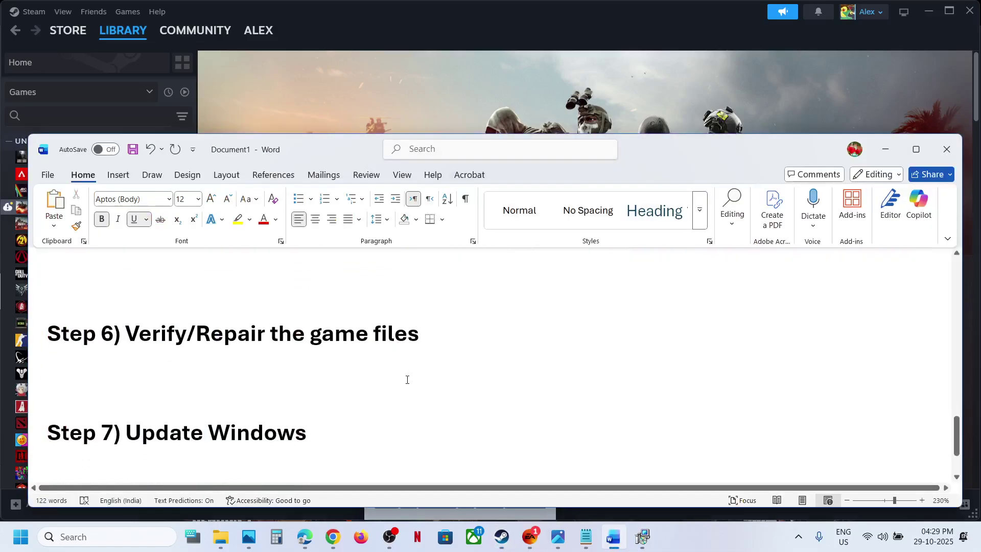
key("super+i")
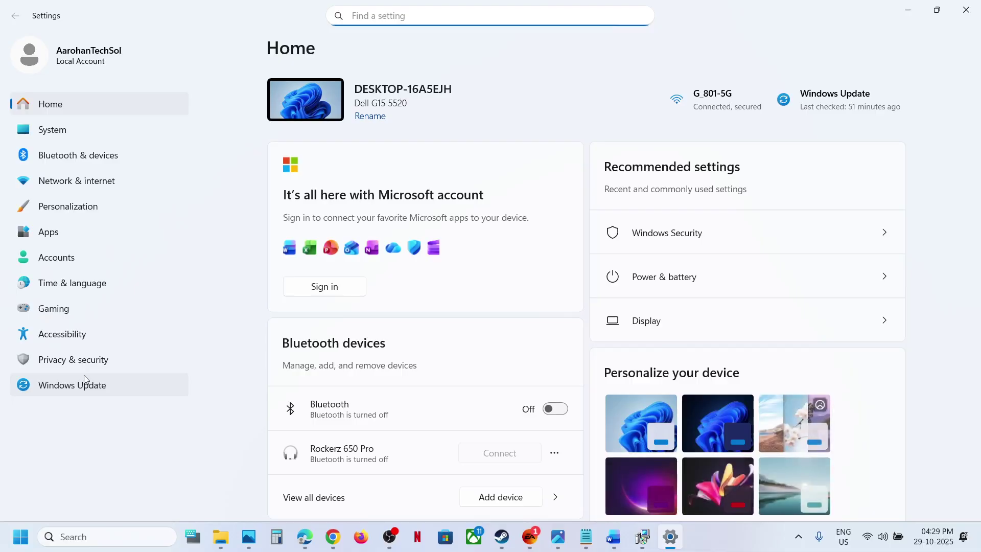
left_click(84, 375)
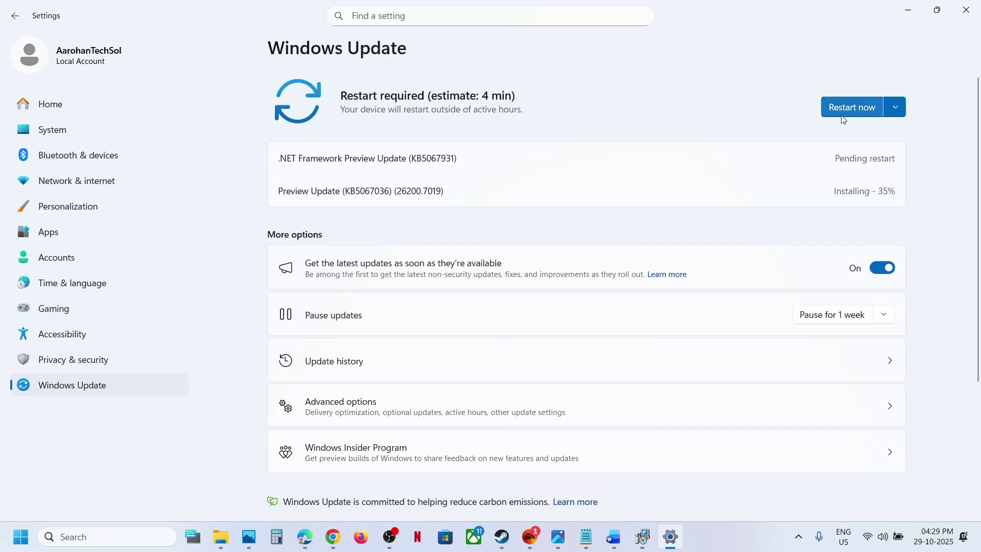
Step: Return to the Word document and highlight the Step 8 instruction to uninstall and reinstall the game
left_click(613, 537)
scroll(400, 402, "down", 2)
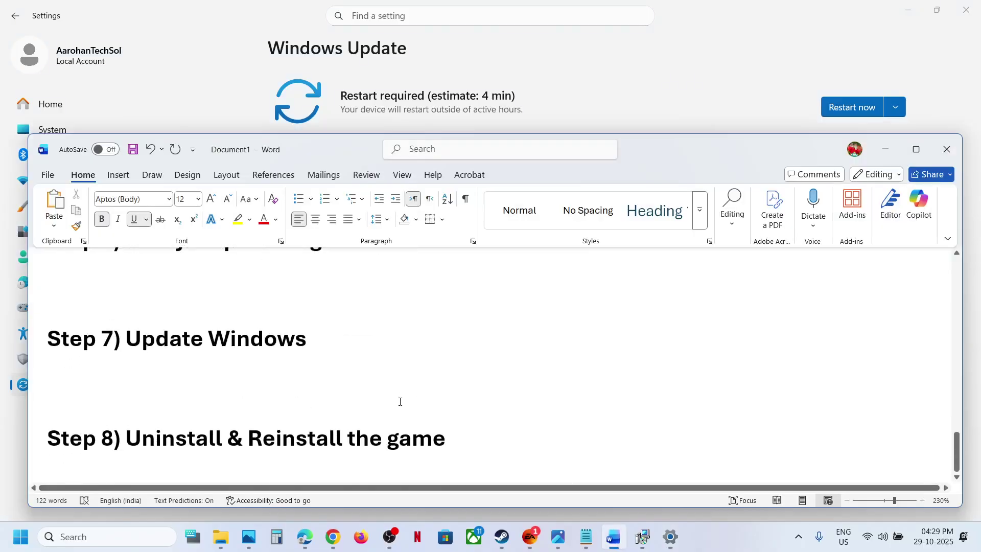
left_click_drag(183, 431, 444, 441)
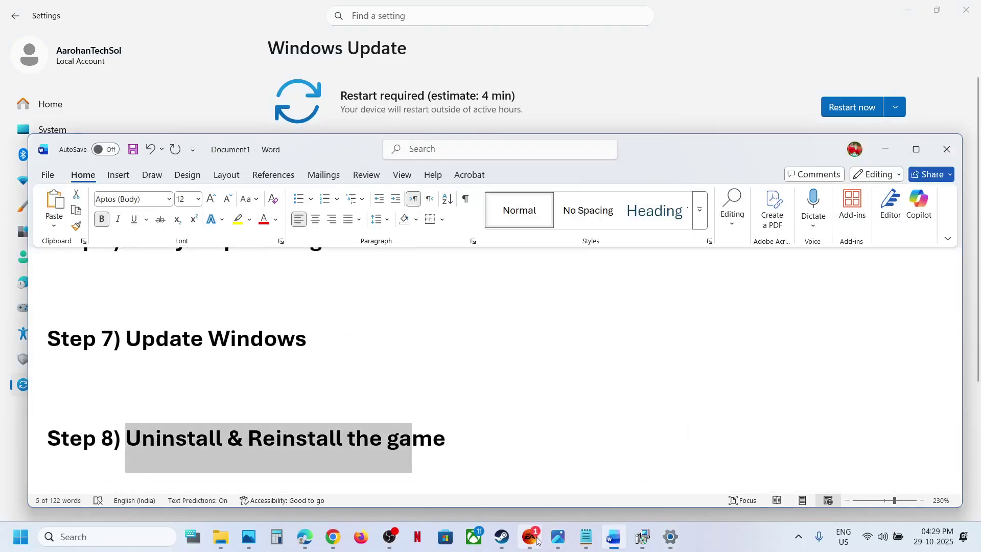
Step: Switch to the EA app and view Battlefield's management options for uninstalling the game, then dismiss them
left_click(530, 536)
left_click(558, 345)
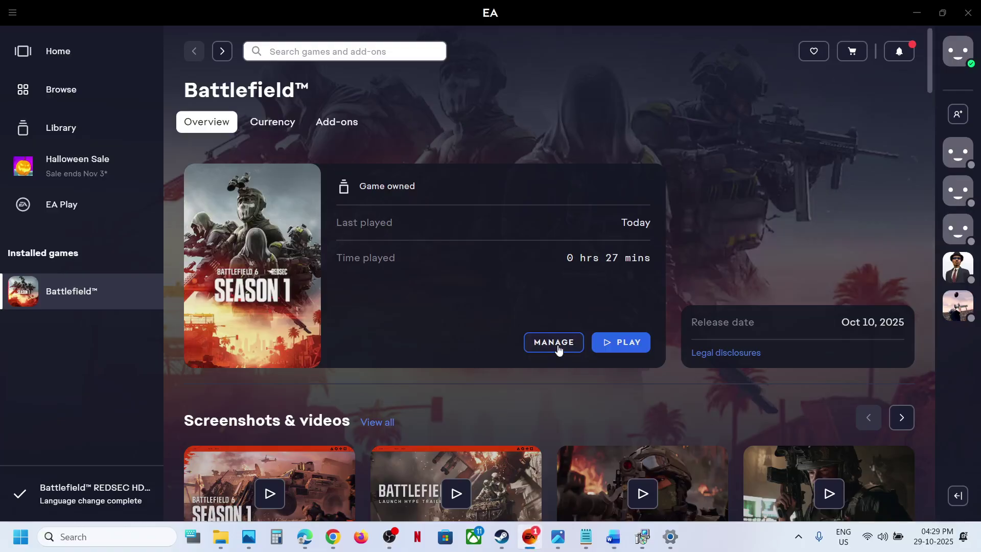
left_click(440, 316)
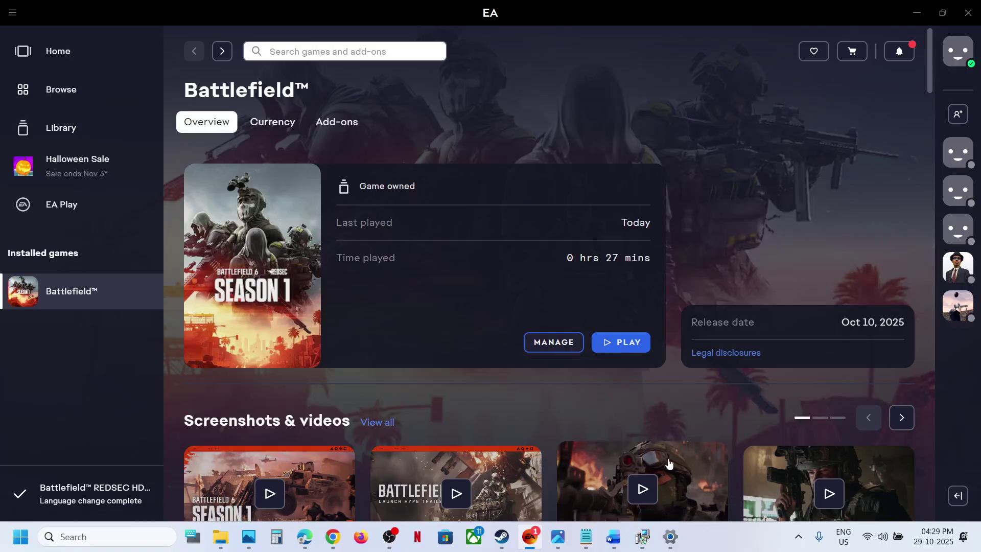
left_click(557, 537)
left_click(555, 537)
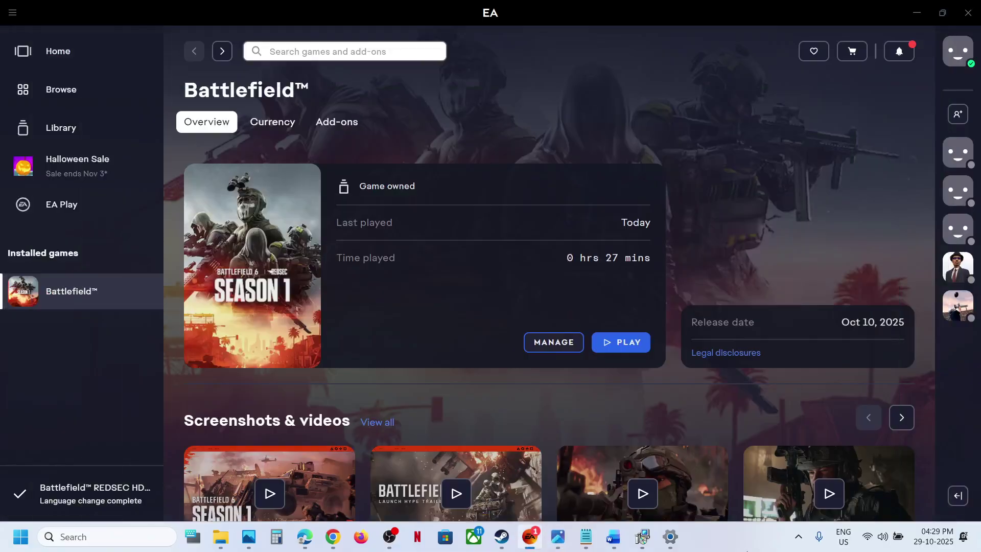